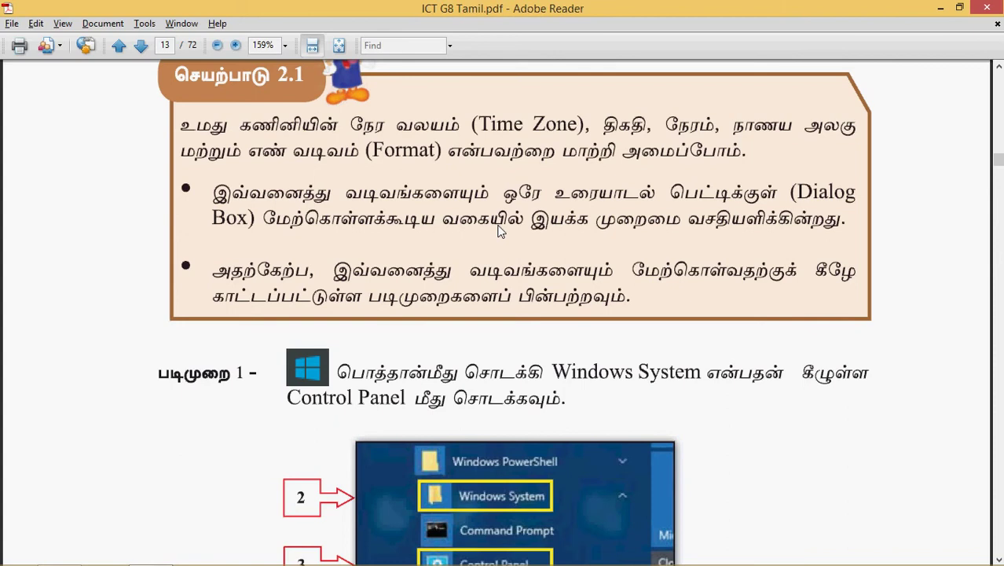
Read the textbook's step 1 on reaching Control Panel and look through the Control Panel items listed in the Start menu.
scroll(497, 231, down, 1)
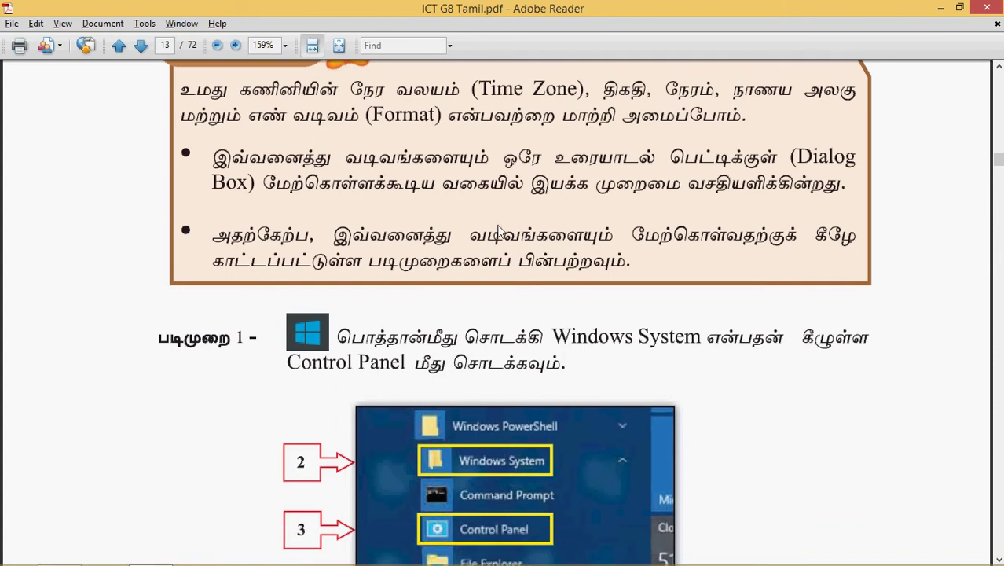
scroll(497, 230, down, 6)
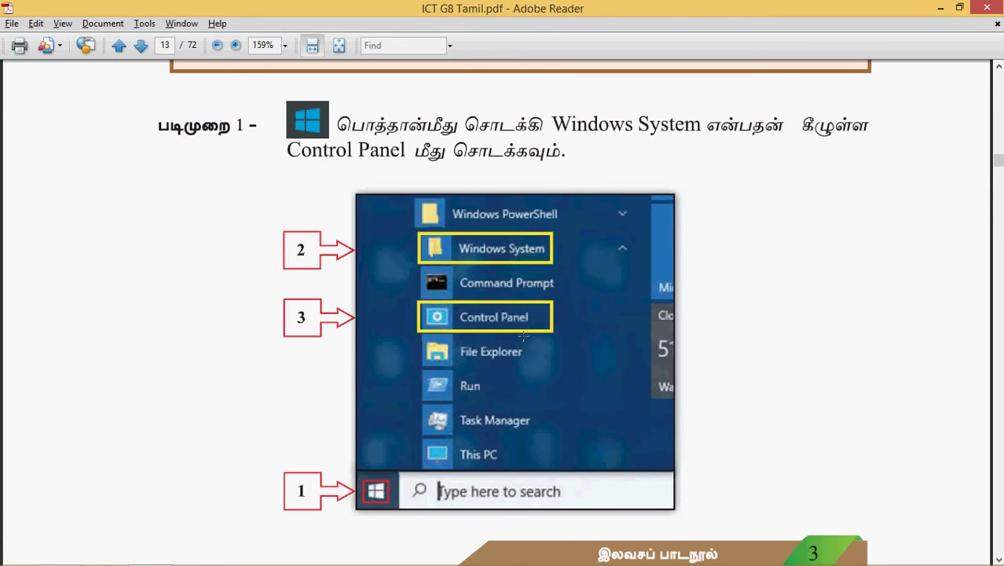
mouse_move(3, 559)
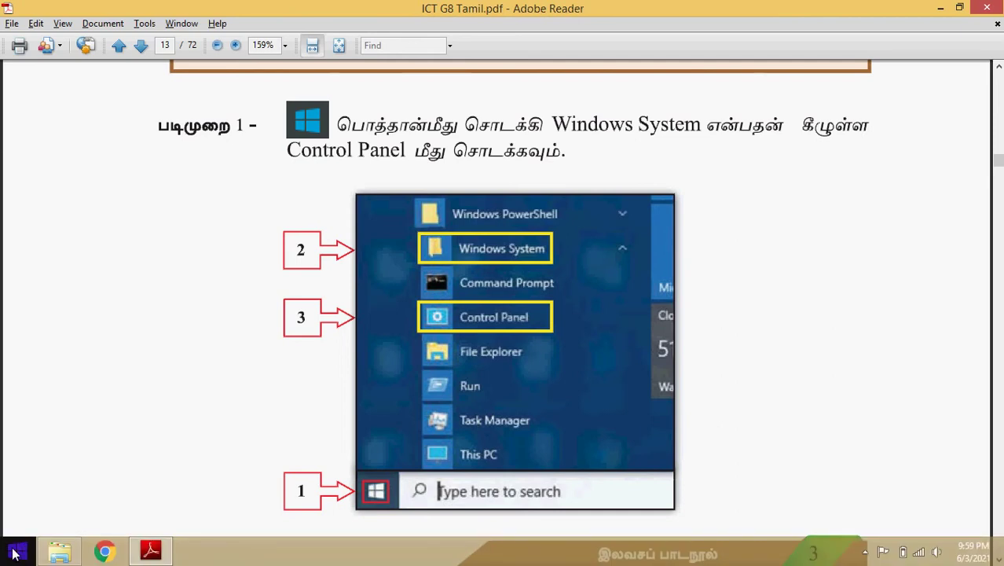
click(13, 553)
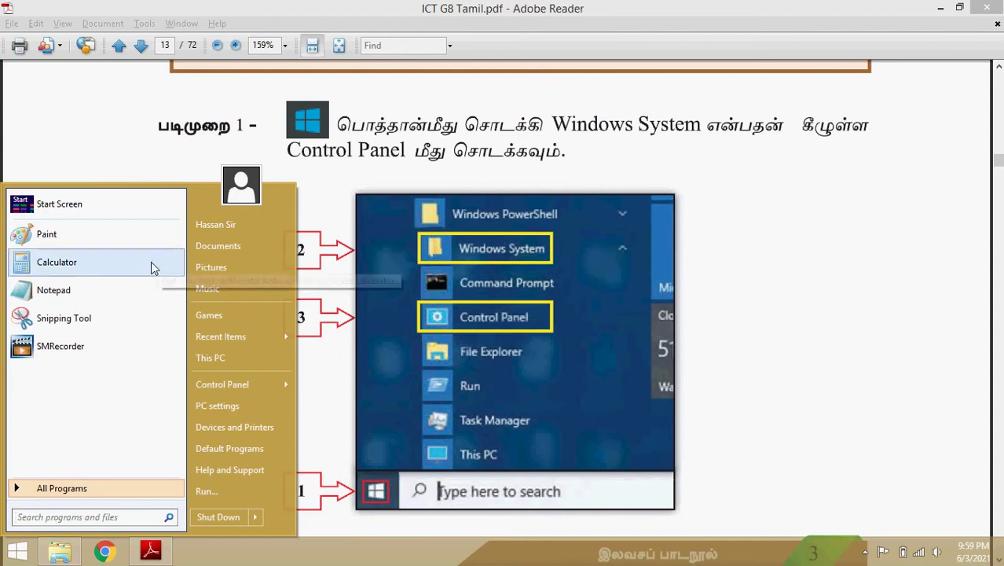
mouse_move(222, 391)
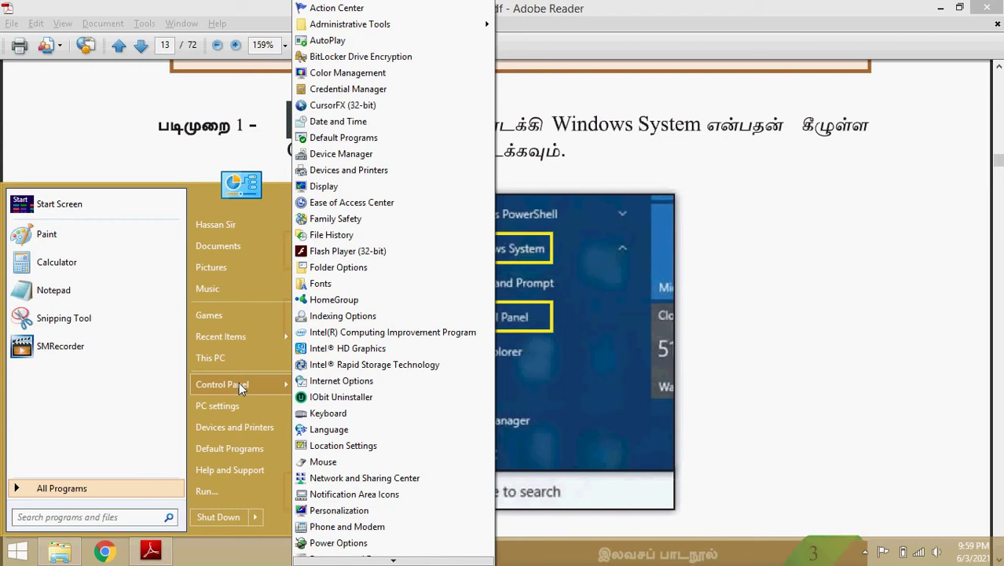
scroll(353, 425, down, 1)
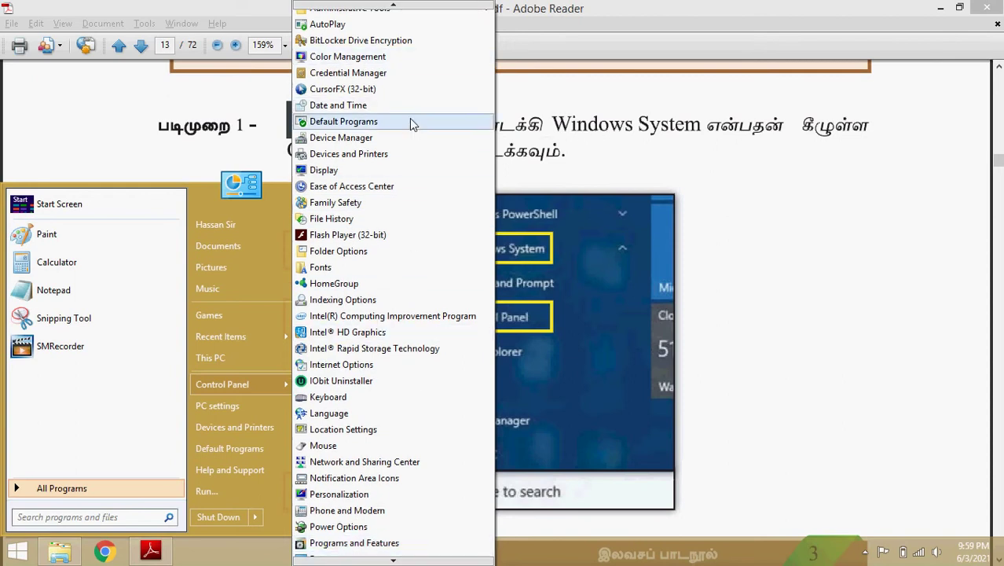
scroll(373, 8, up, 1)
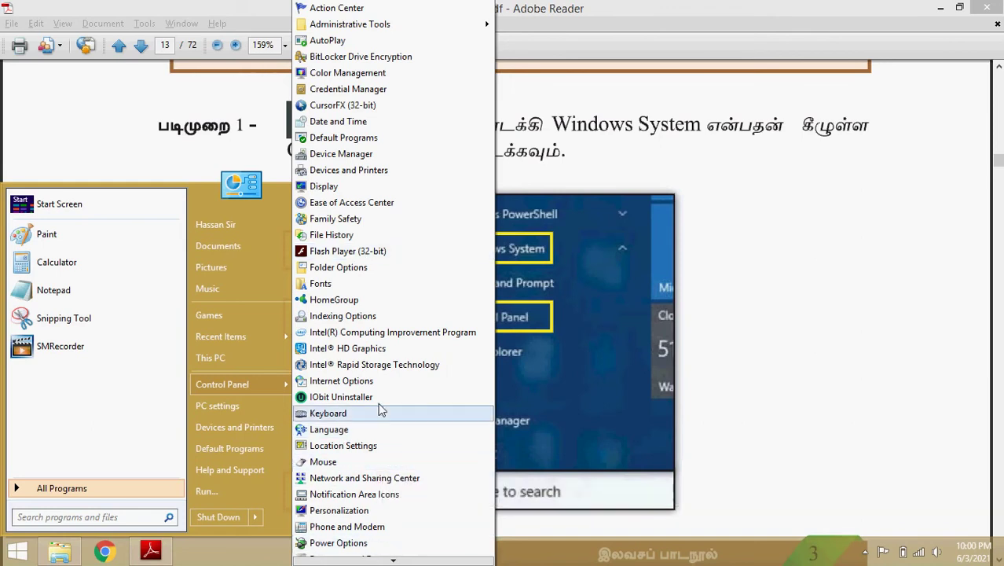
click(751, 273)
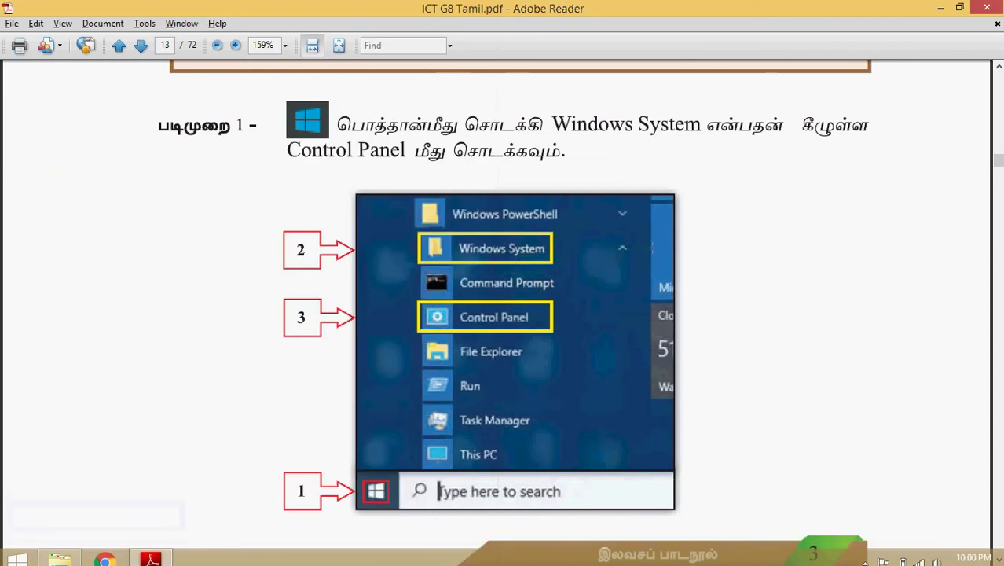
Go to step 2 of the textbook activity and open Control Panel with all its items in a maximized window.
scroll(750, 272, down, 3)
scroll(651, 247, down, 10)
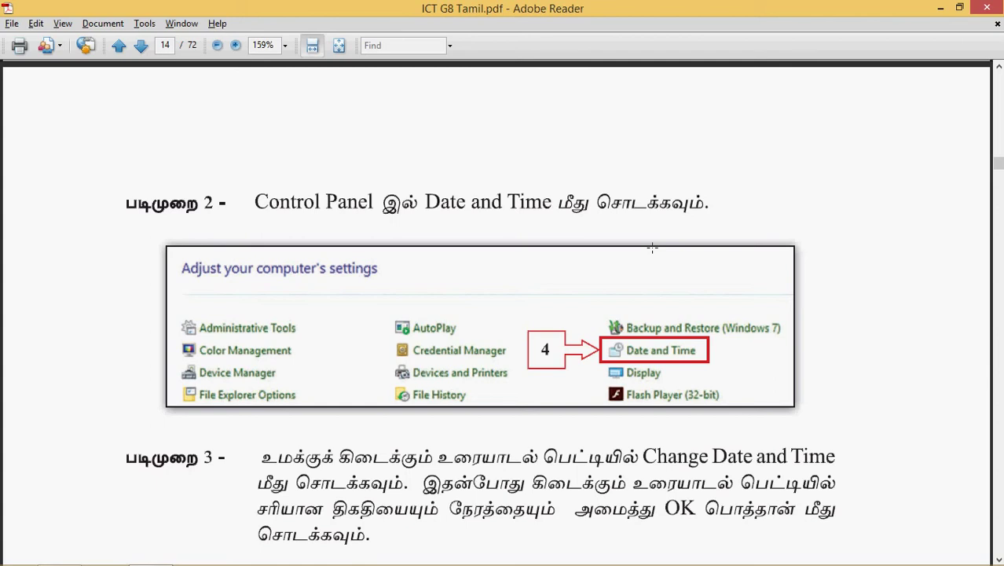
mouse_move(966, 564)
mouse_move(15, 560)
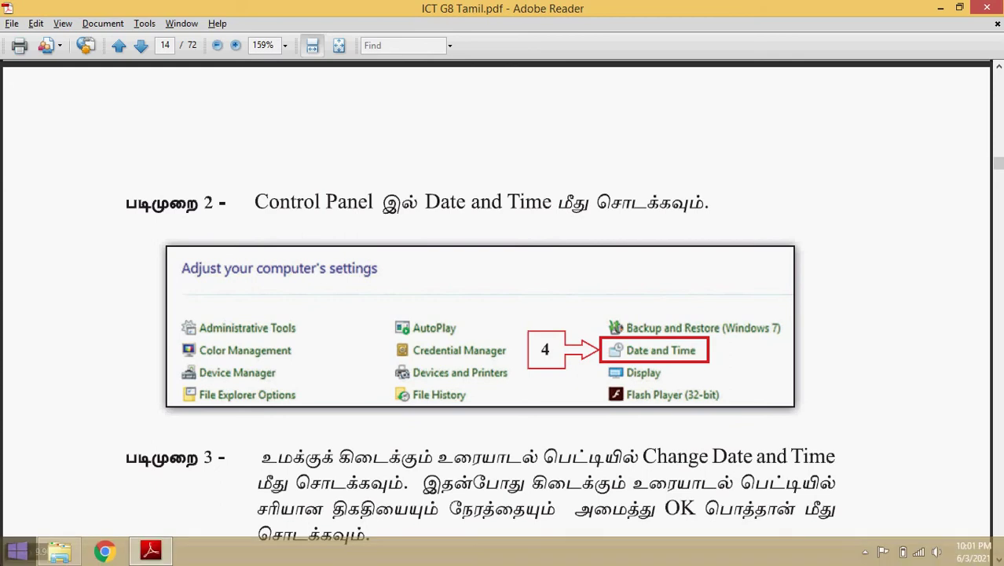
click(23, 555)
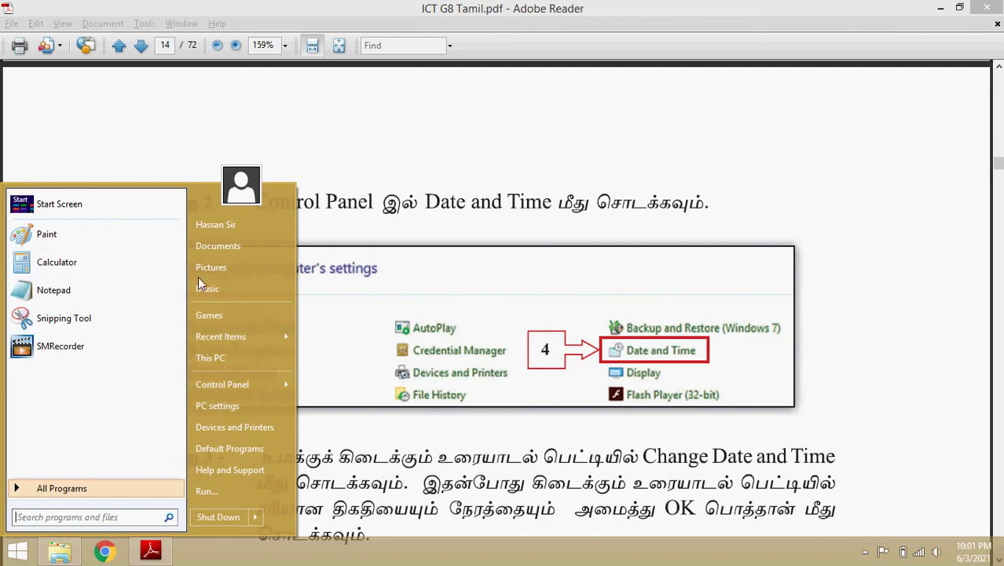
mouse_move(242, 381)
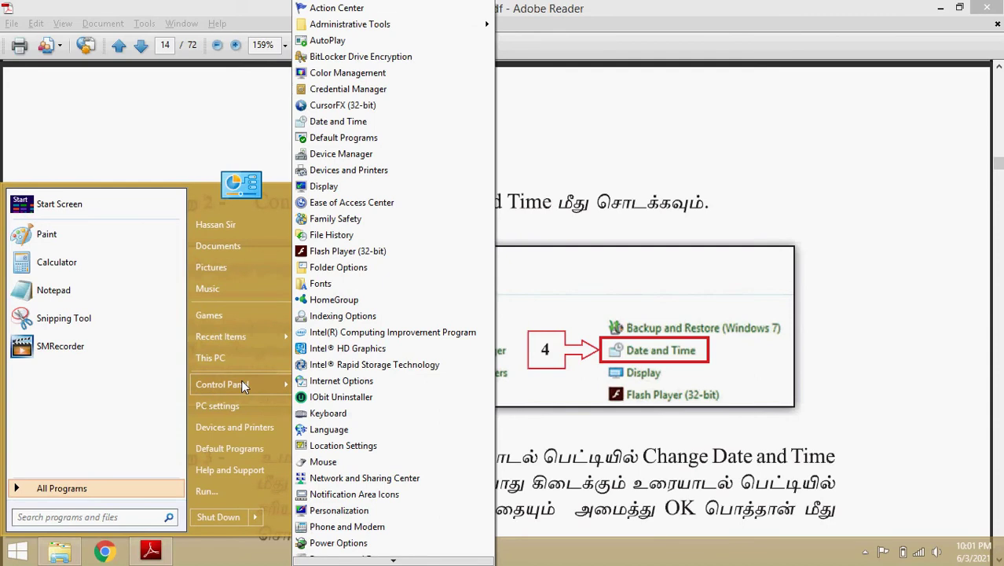
click(241, 384)
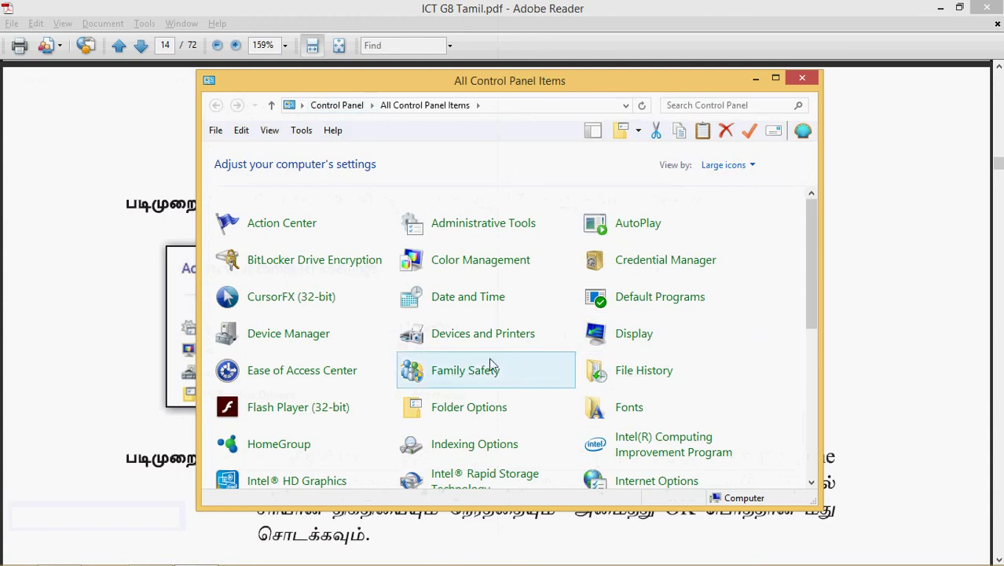
click(775, 79)
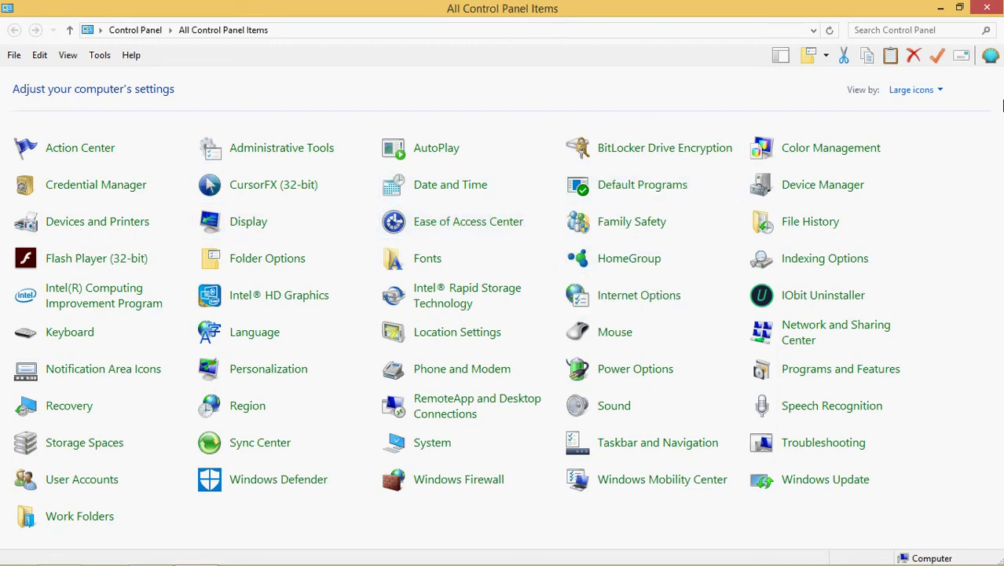
Open Date and Time, examine the time zone setting, and bring up the dialog for changing the date and time.
click(435, 187)
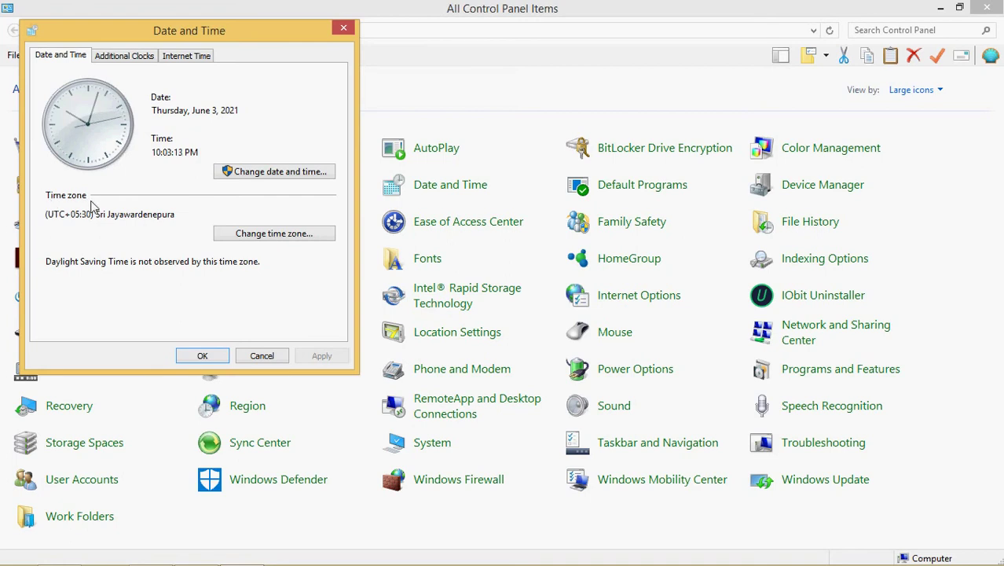
drag(183, 225, 48, 226)
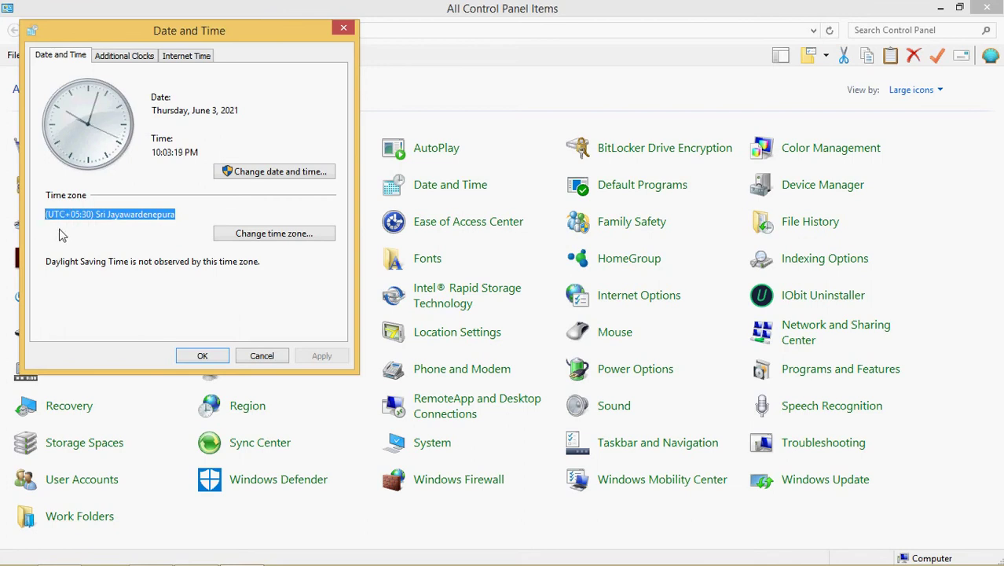
click(132, 222)
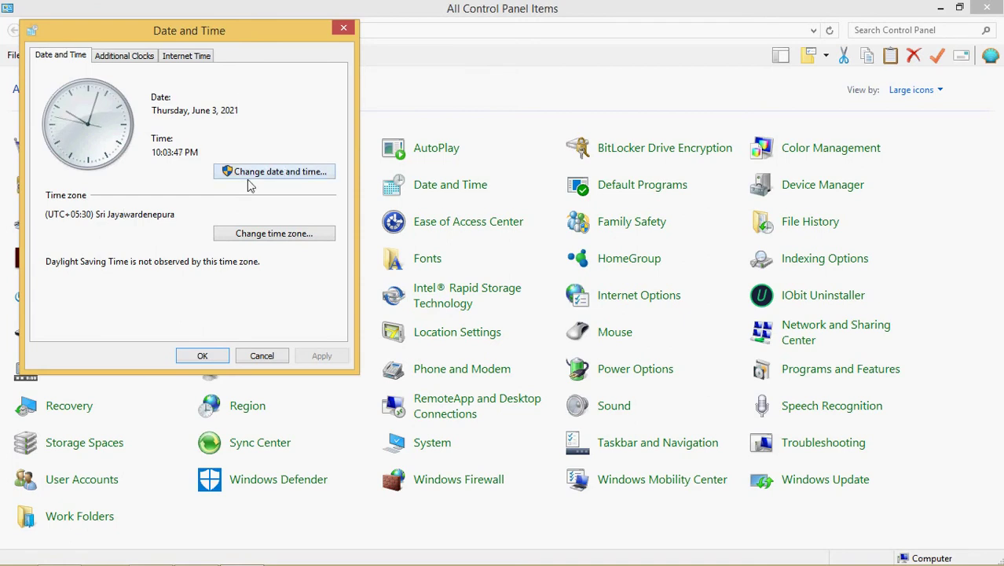
click(281, 174)
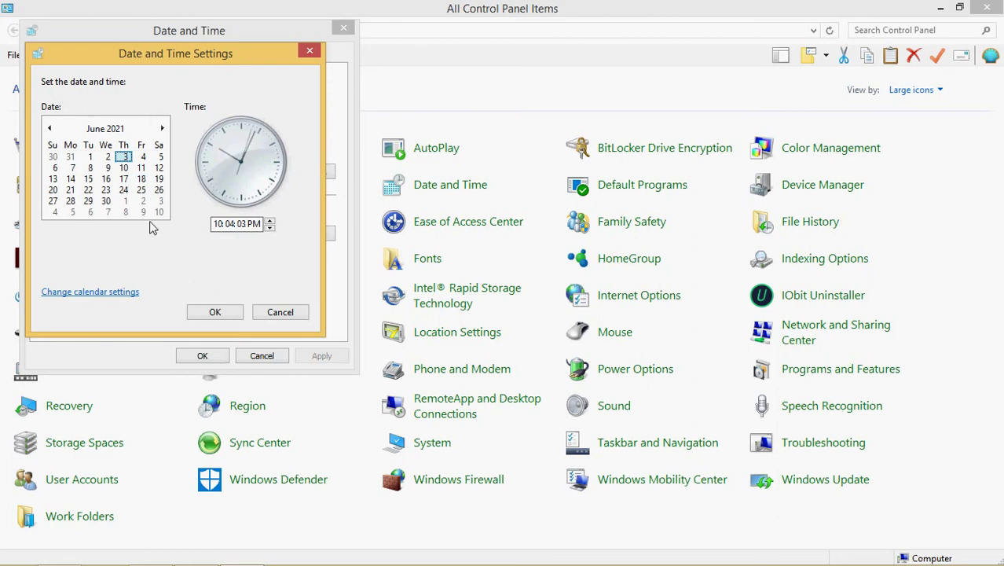
Try June 4 and July 4, 2021 in the calendar and reselect June 3, 2021.
click(142, 157)
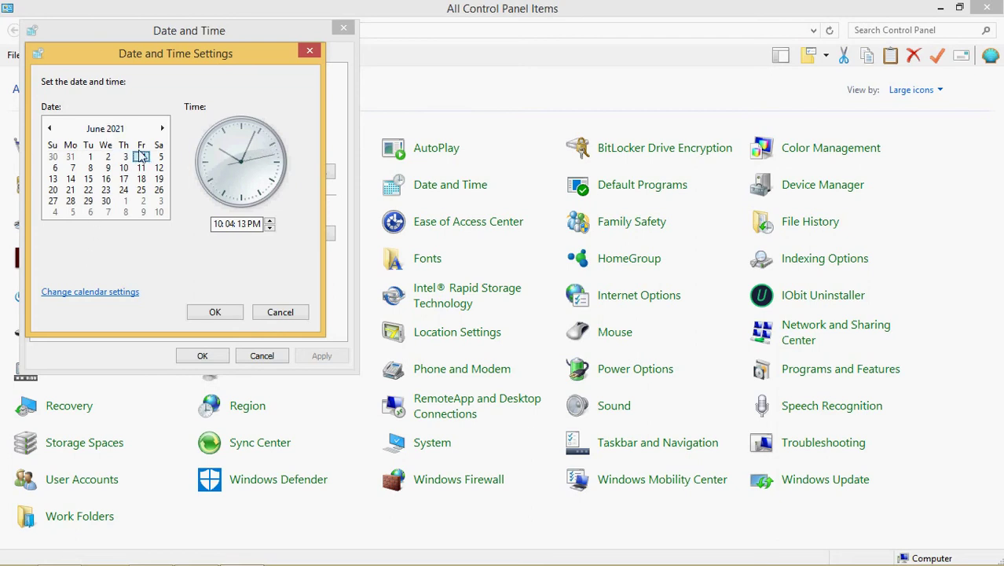
click(98, 131)
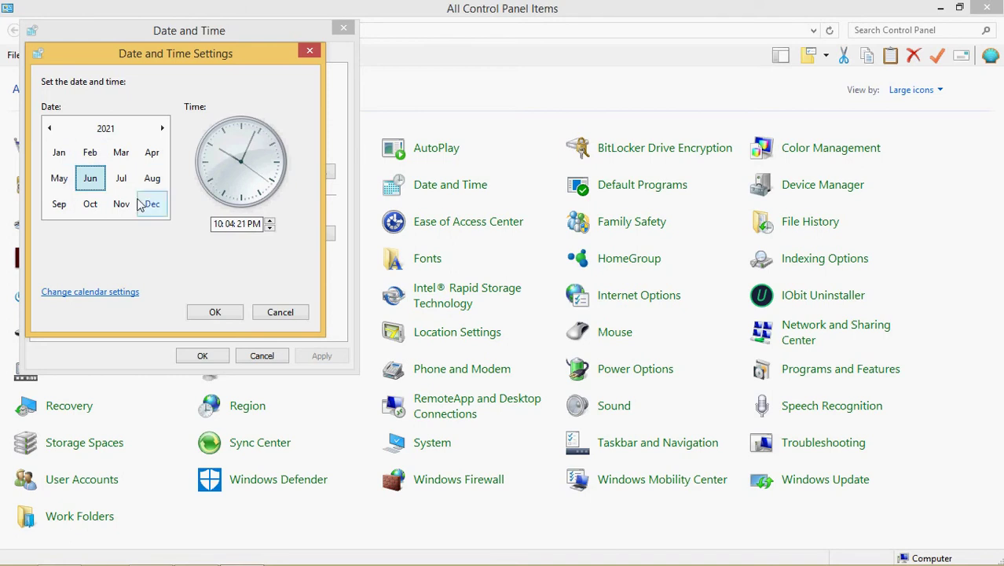
click(122, 180)
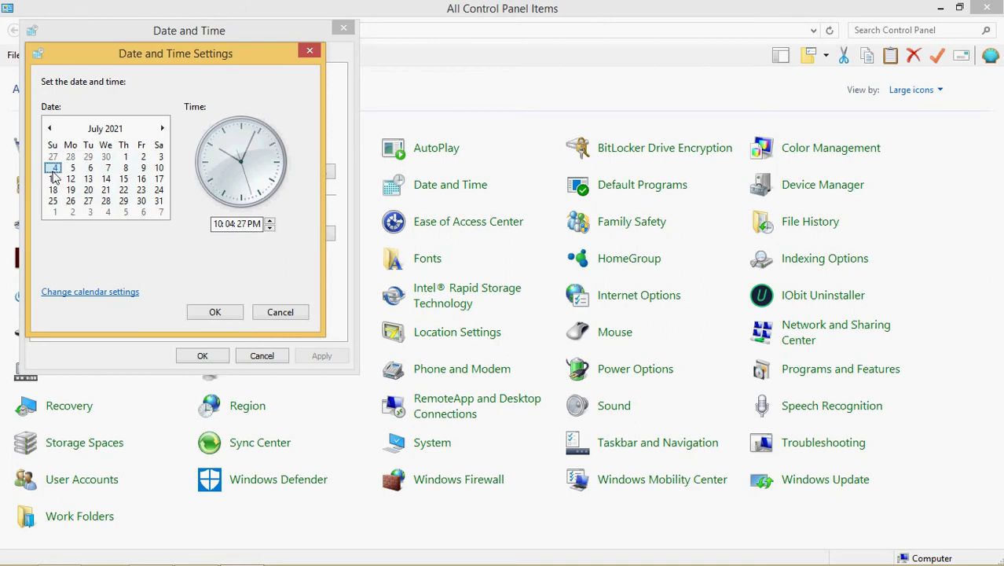
click(100, 129)
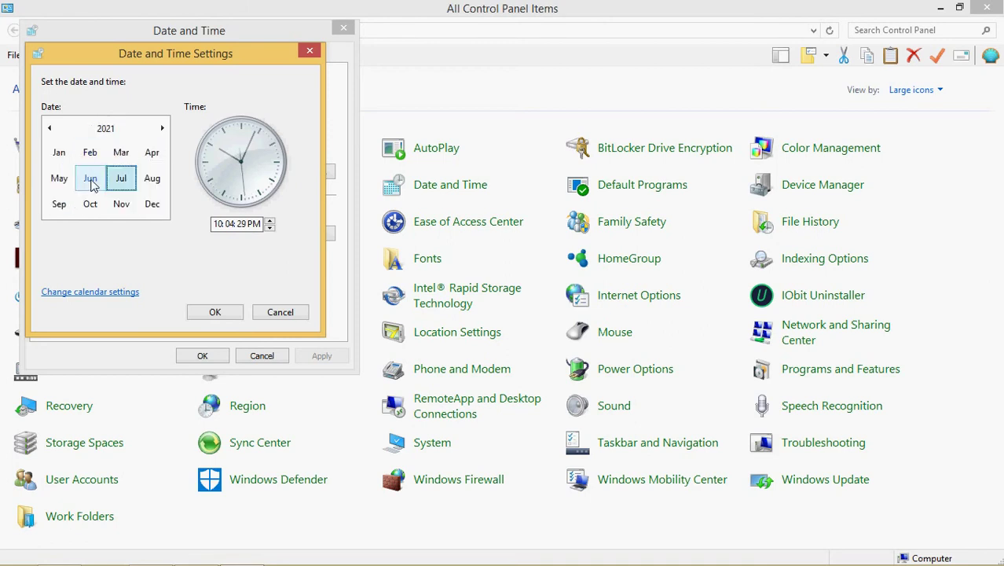
click(91, 180)
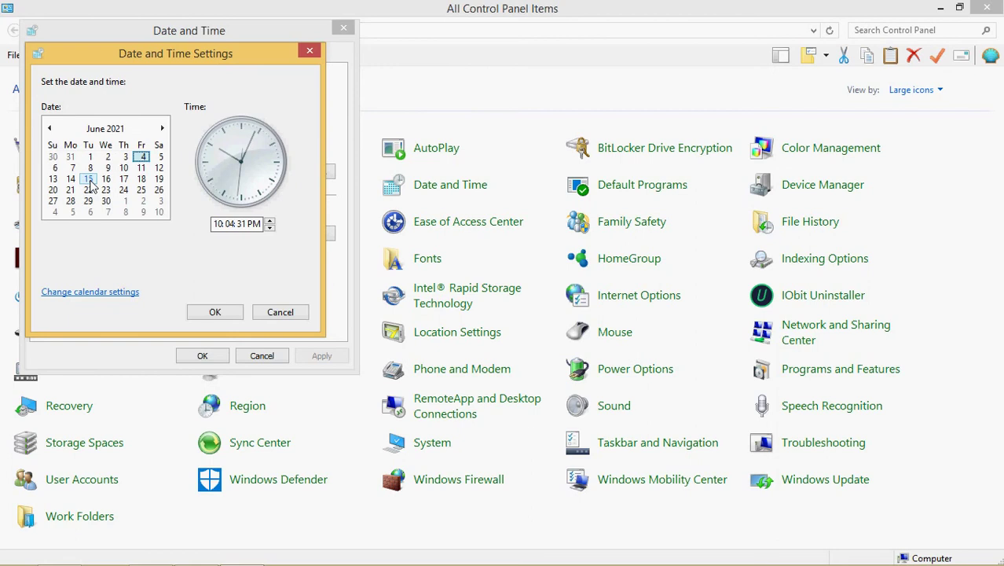
click(125, 158)
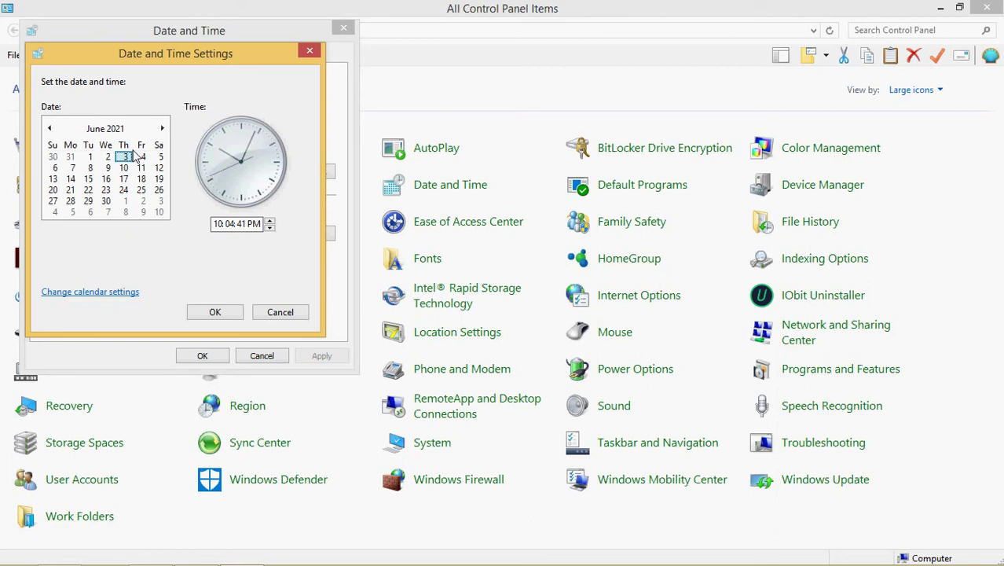
Set the system date to July 4, 2022, apply it, and check the date on the taskbar clock.
click(92, 130)
click(121, 178)
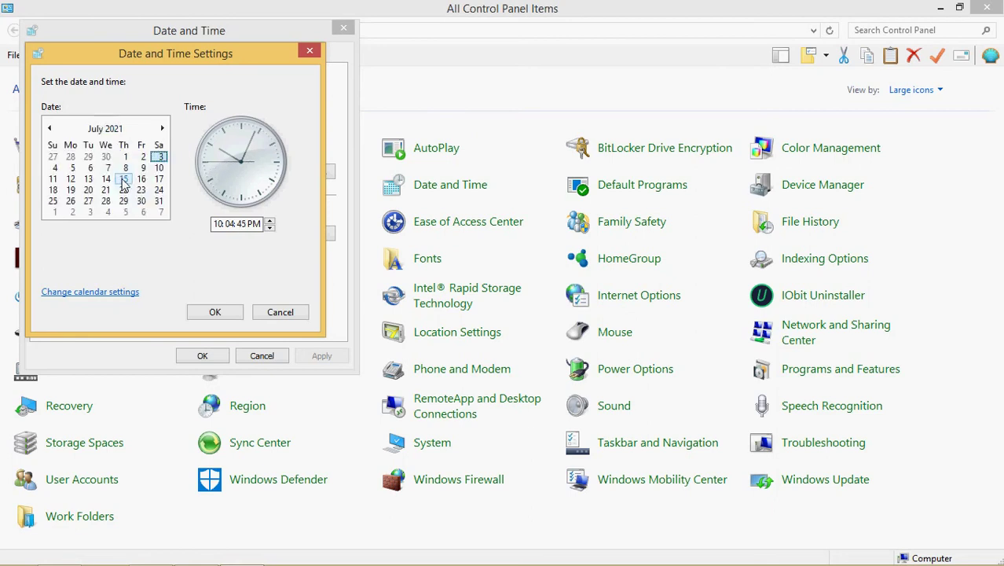
click(116, 128)
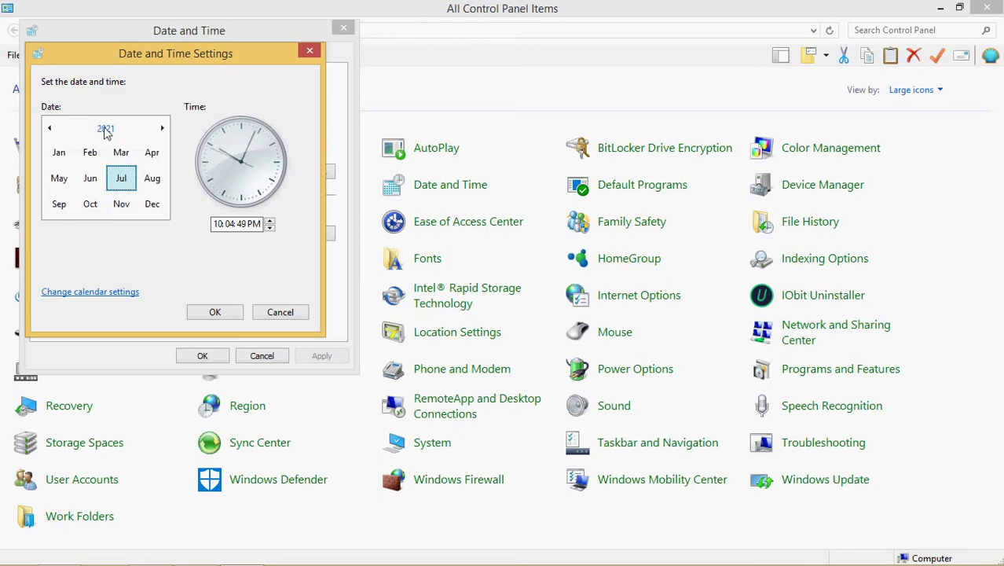
click(105, 130)
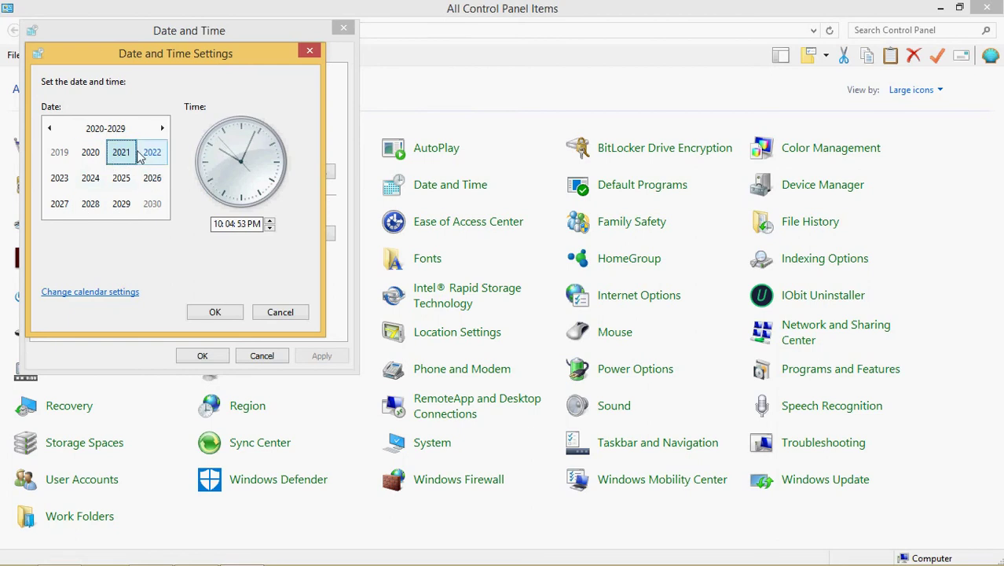
click(149, 152)
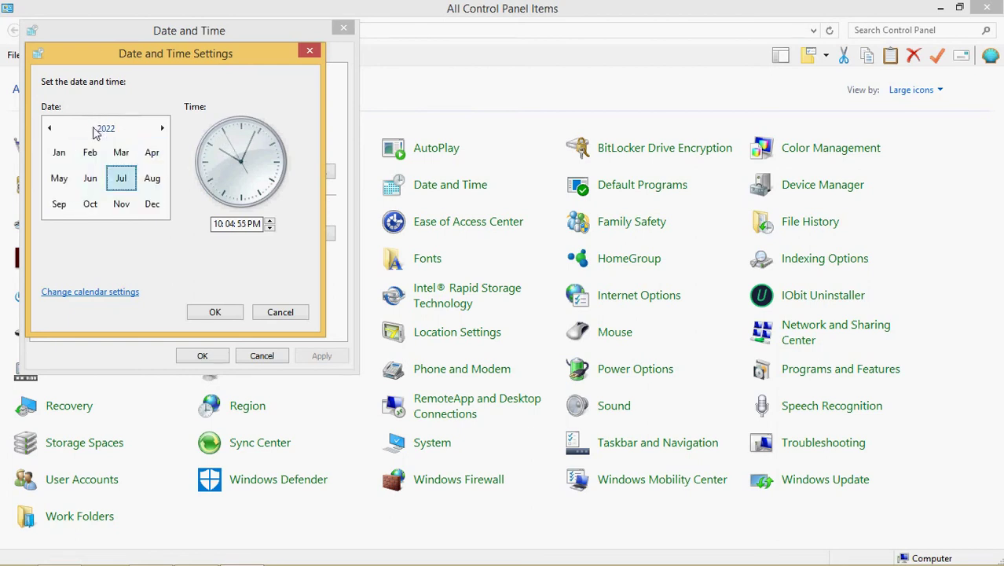
click(121, 179)
click(71, 168)
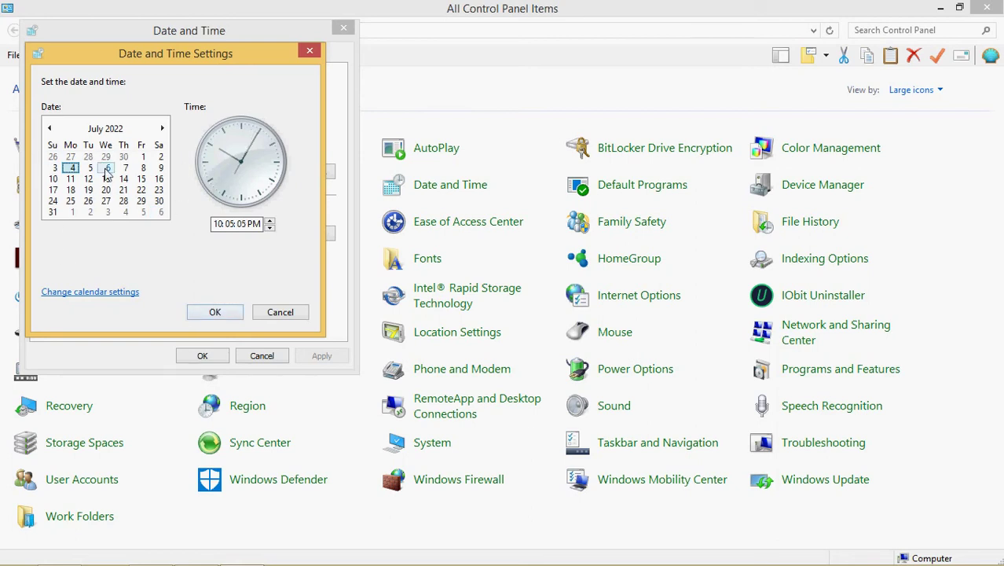
mouse_move(991, 536)
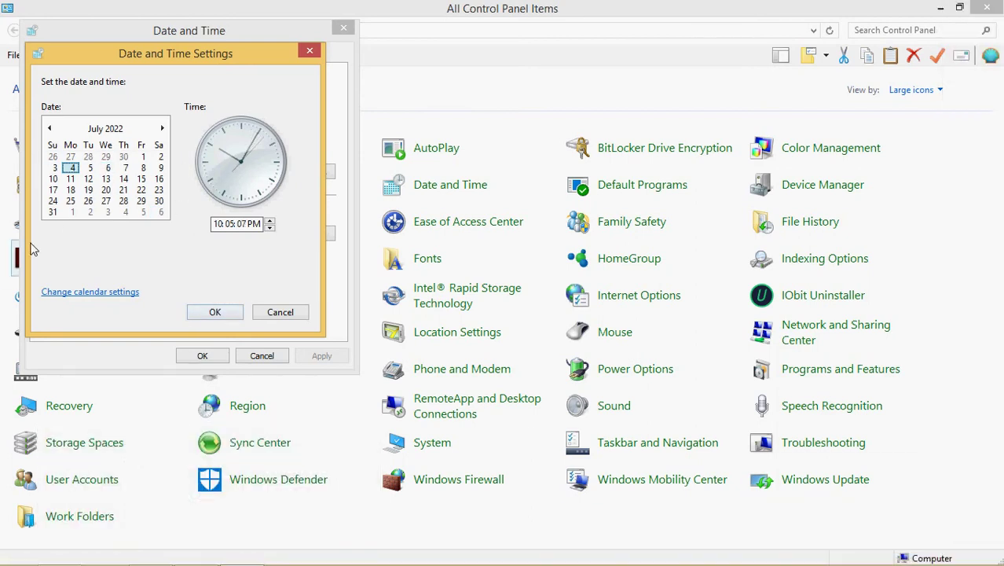
click(215, 313)
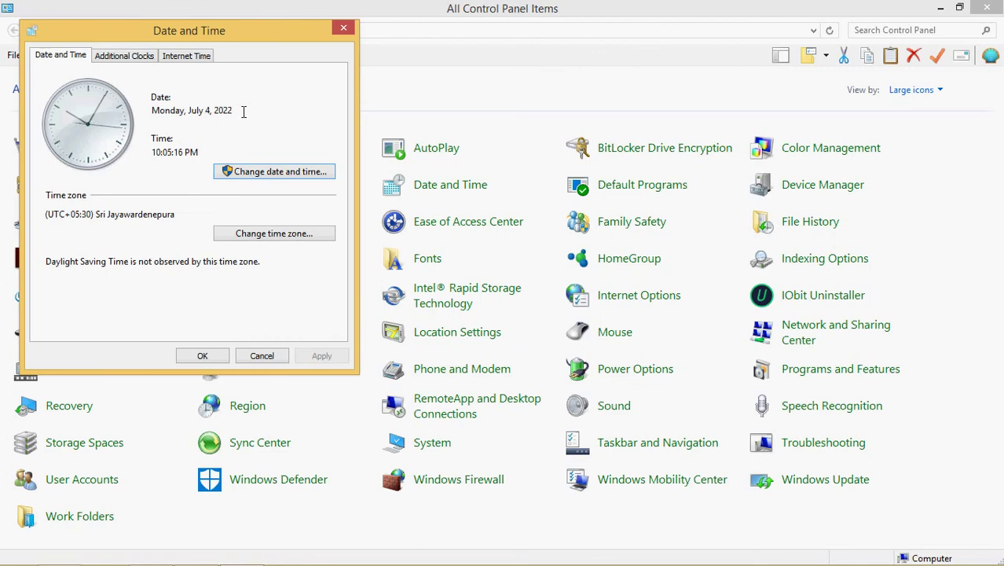
mouse_move(974, 561)
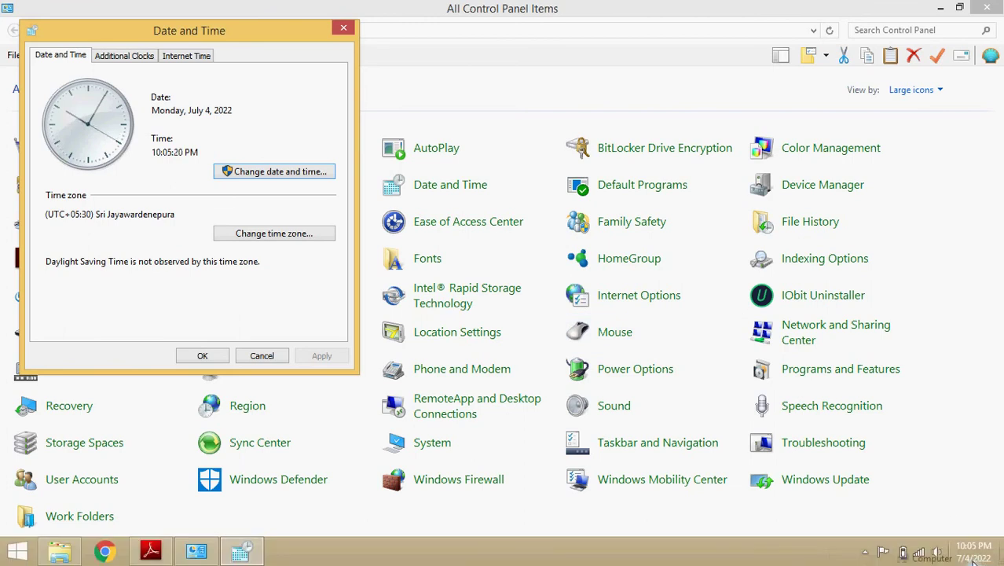
mouse_move(974, 561)
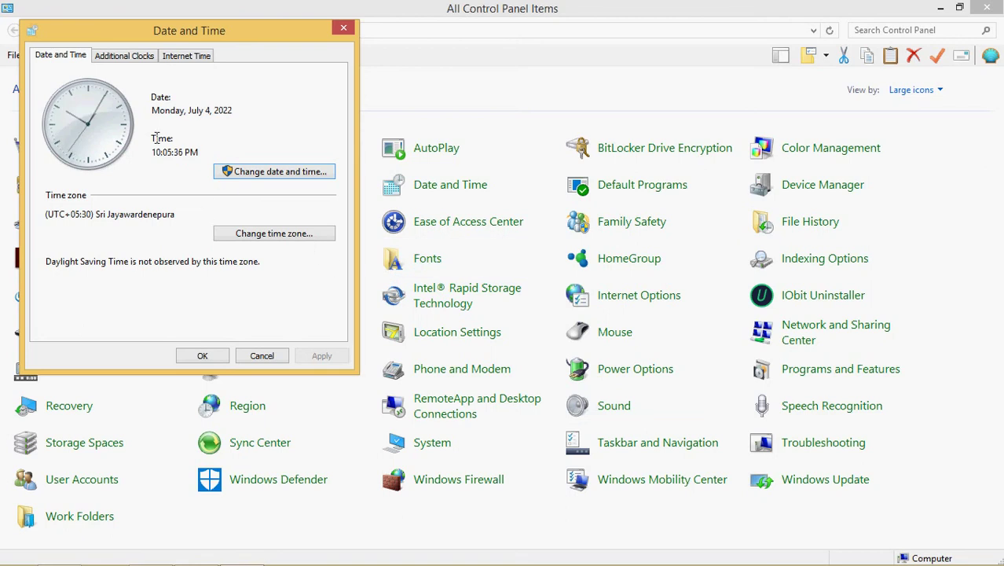
Bring up the dialog for changing the date and time and set the hour to 11.
drag(152, 153, 217, 162)
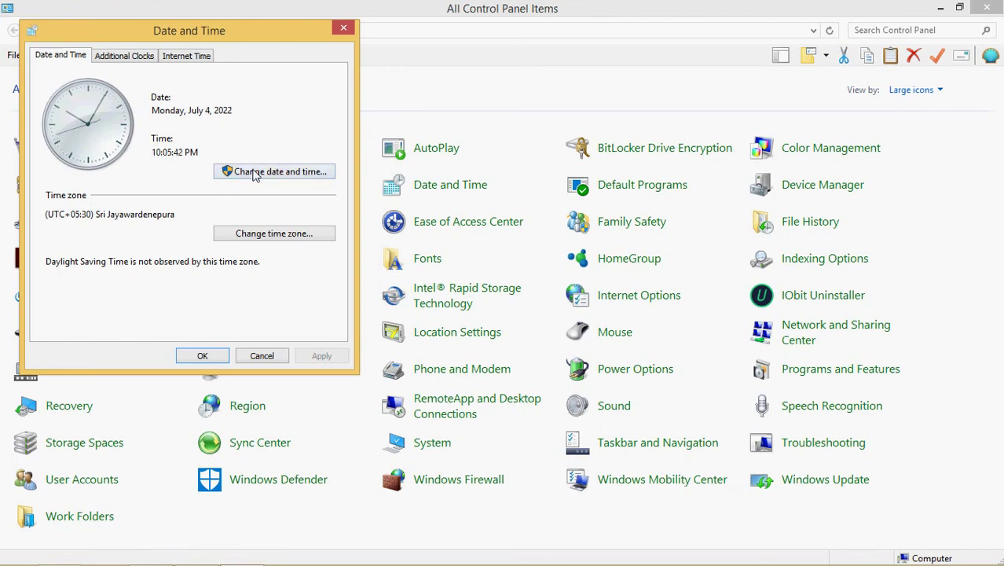
click(287, 178)
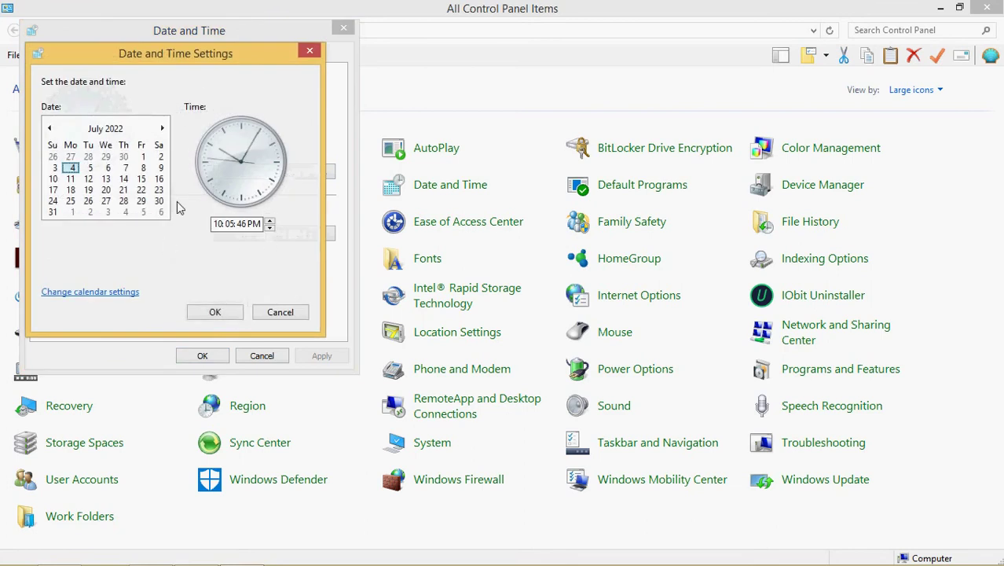
click(226, 233)
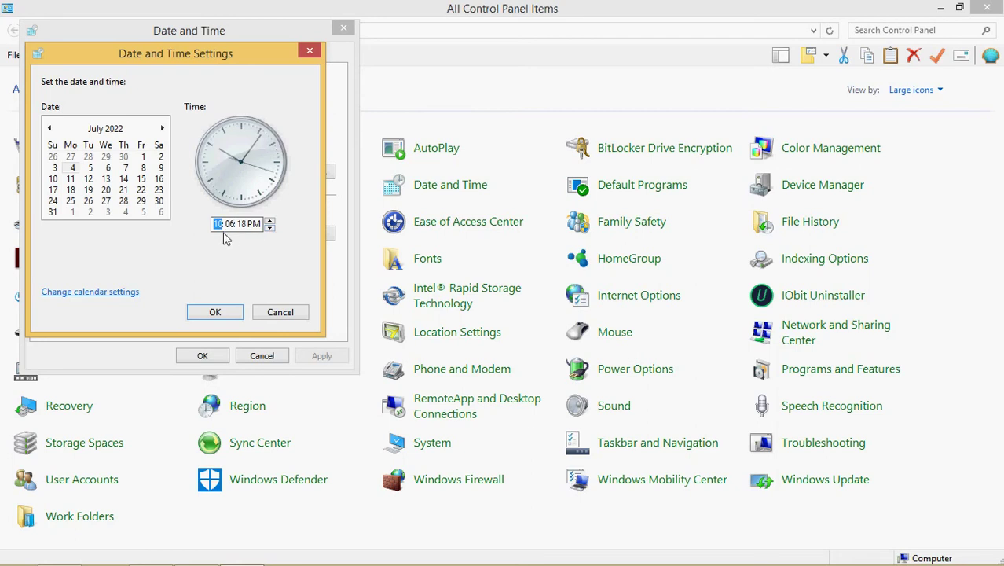
click(270, 228)
click(269, 221)
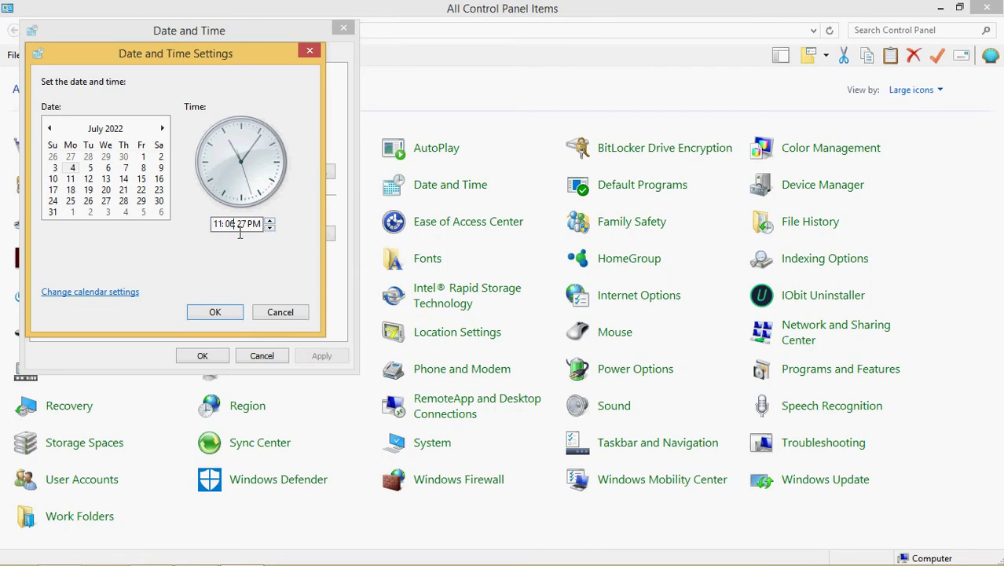
Select the minutes, seconds and AM/PM parts of the time, keep PM, apply the 11:06:27 PM time, and check the taskbar clock.
click(233, 226)
click(246, 227)
click(255, 225)
click(270, 229)
click(270, 228)
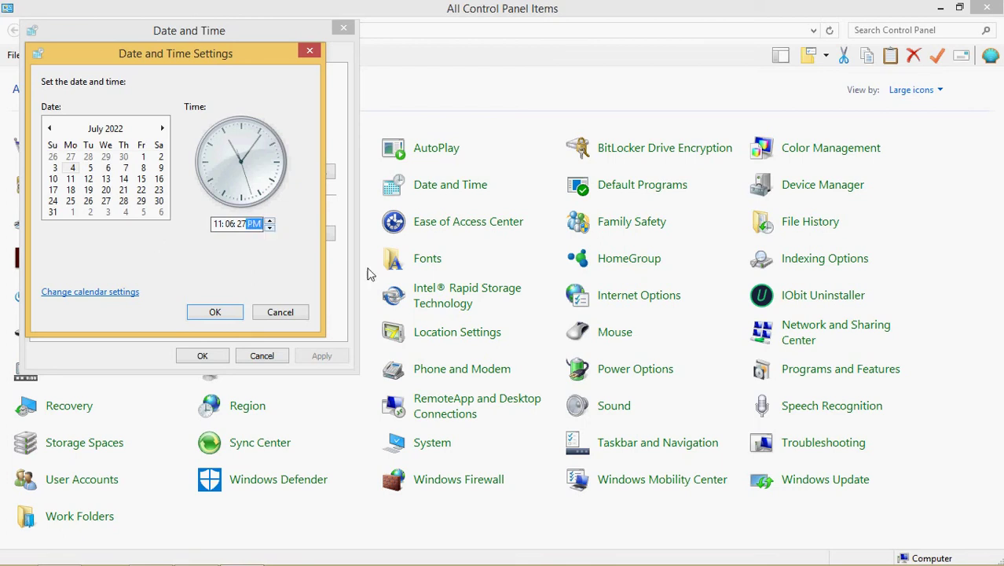
click(226, 315)
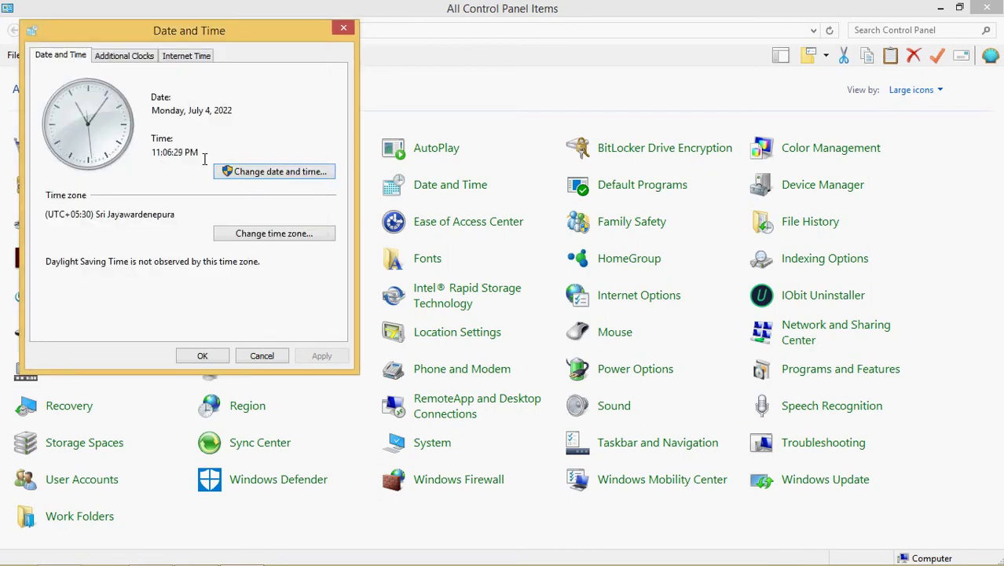
mouse_move(963, 557)
Change the time zone to (UTC+08:00) Beijing, Chongqing, Hong Kong, Urumqi, compare the current and new times, apply it, and check the taskbar clock.
click(283, 235)
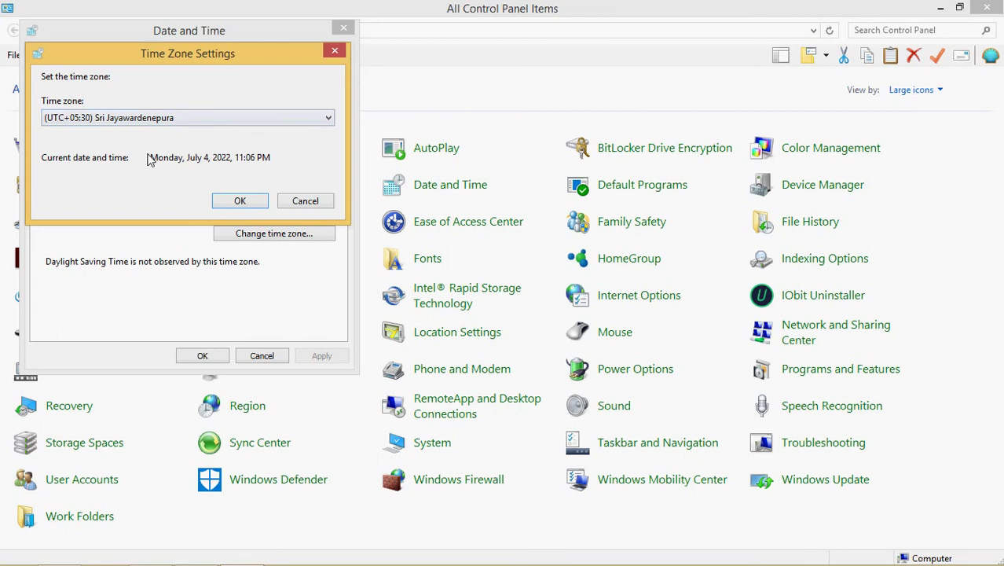
drag(148, 157, 300, 164)
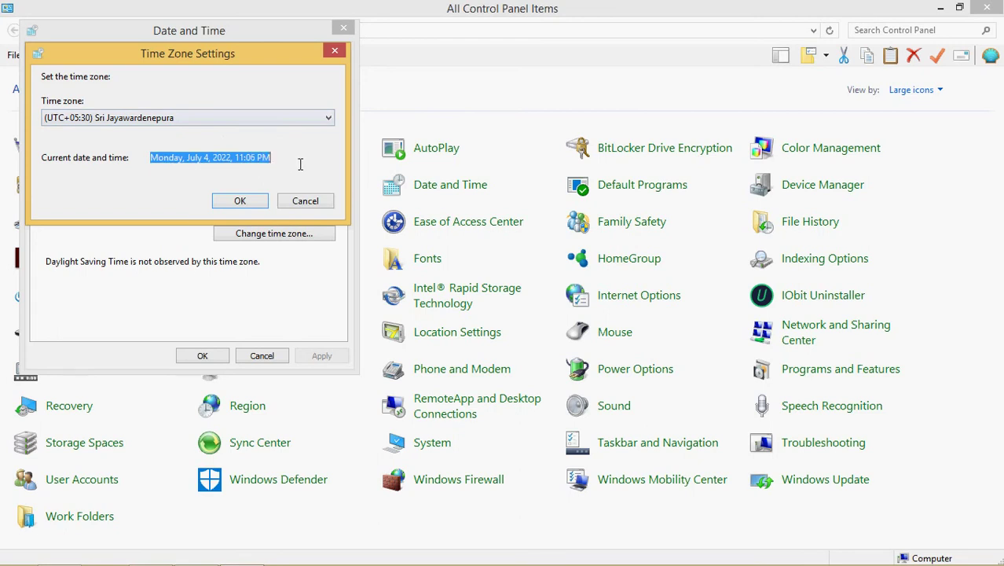
click(328, 119)
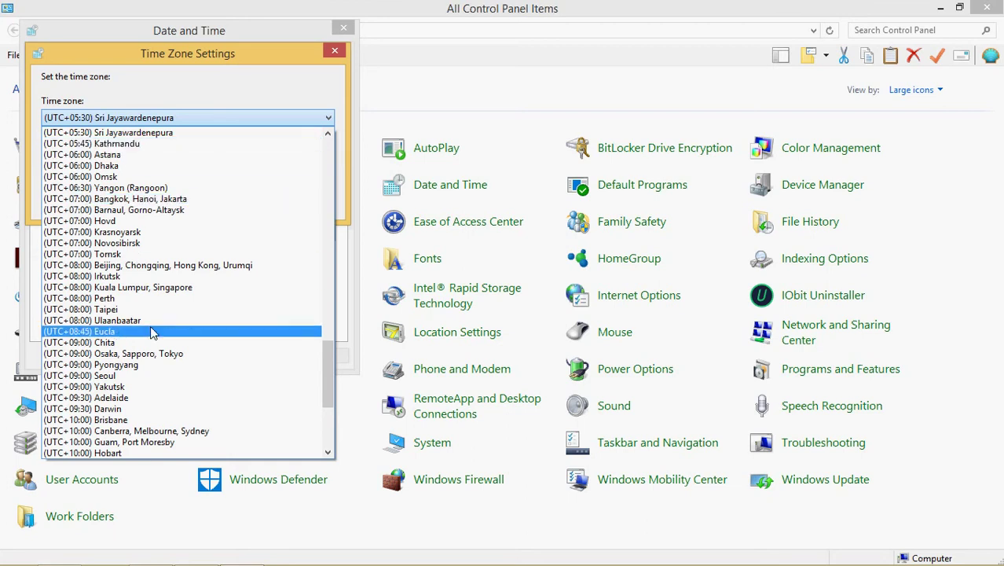
click(194, 270)
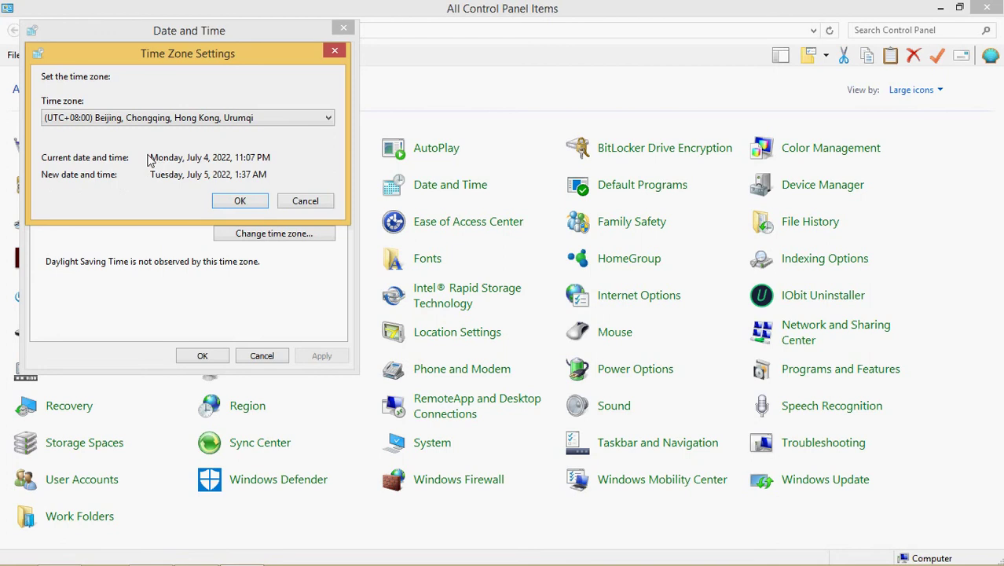
mouse_move(158, 158)
mouse_down()
mouse_move(285, 167)
mouse_move(145, 160)
mouse_up()
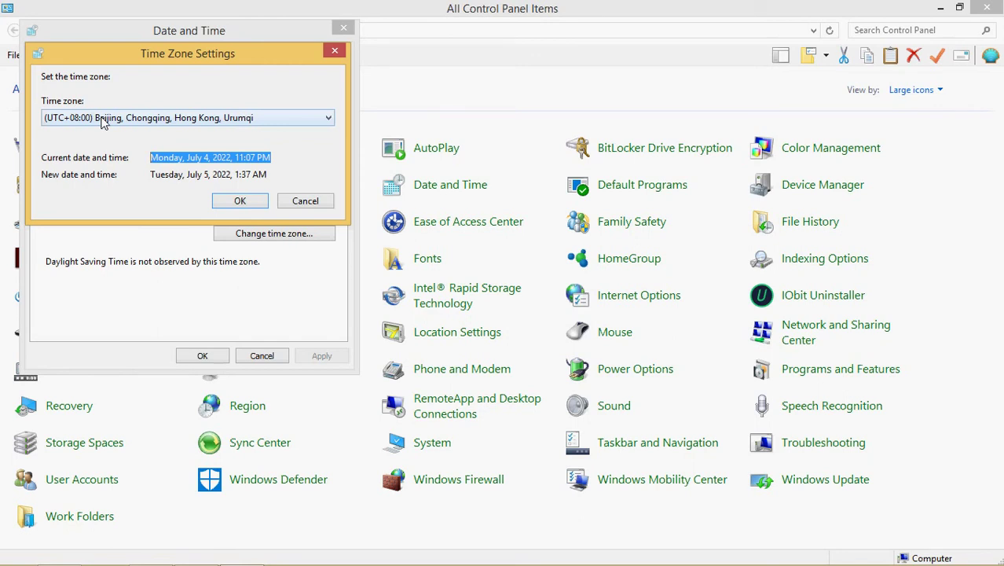
drag(150, 174, 285, 184)
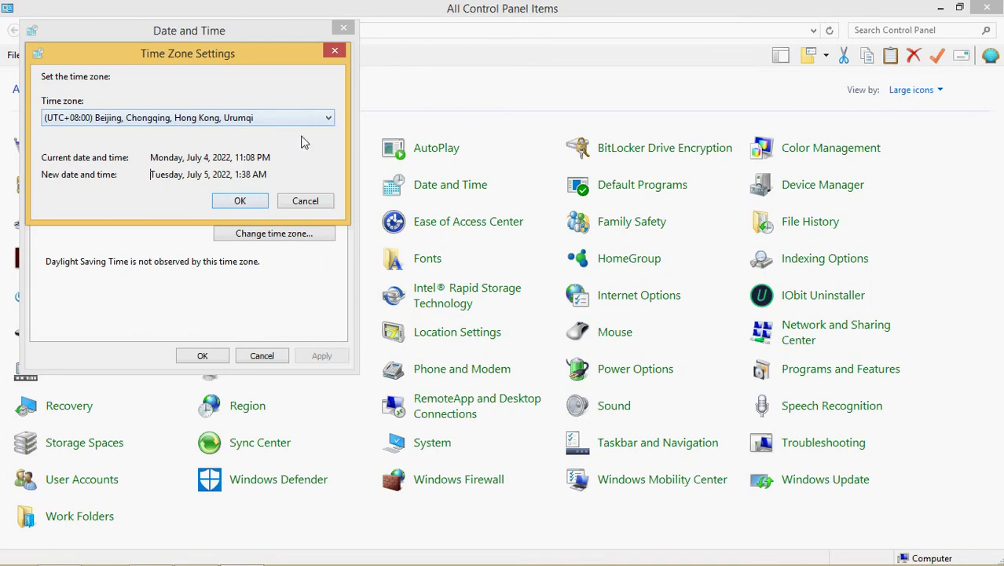
click(240, 201)
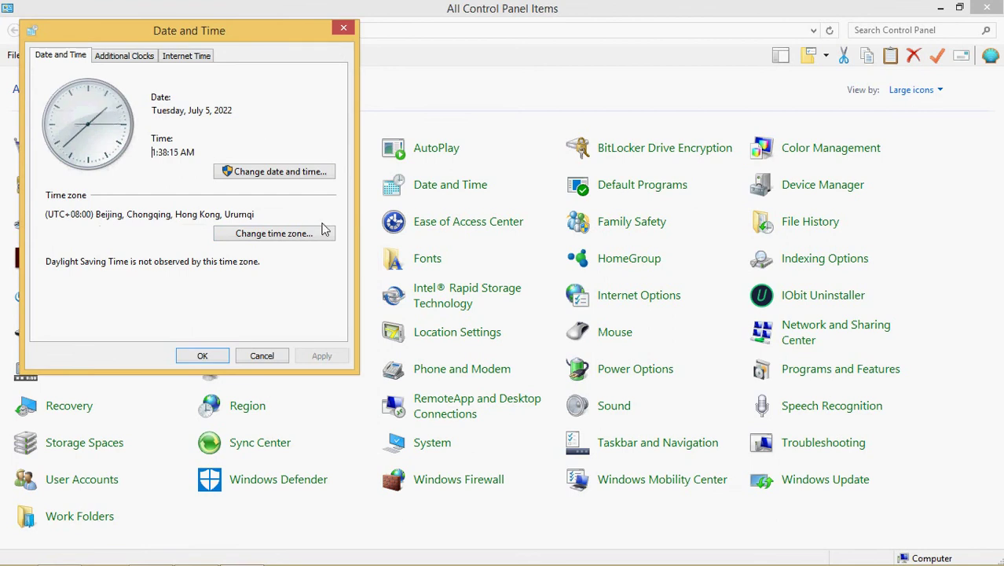
mouse_move(978, 560)
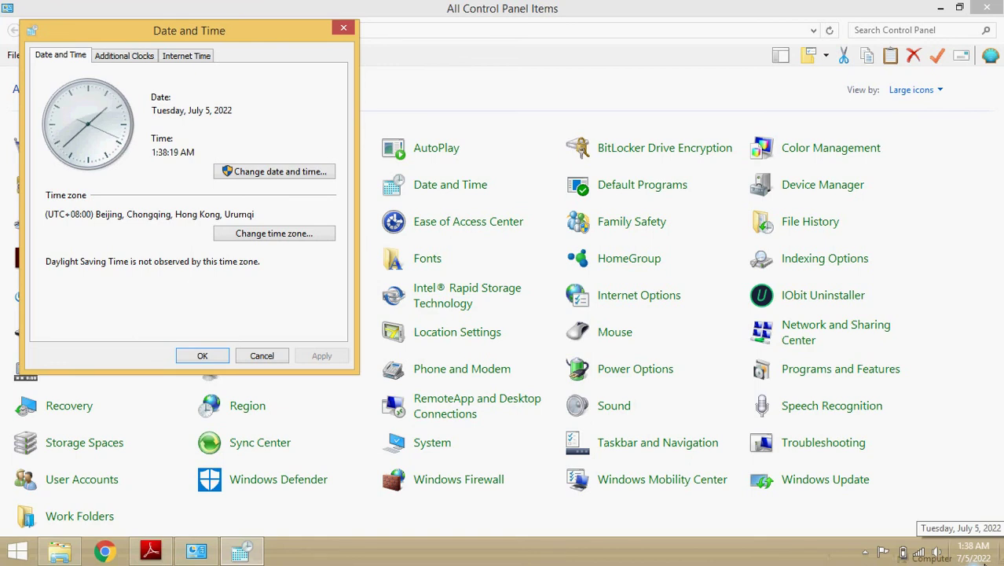
Set the time zone to (UTC+05:30) Sri Jayawardenepura, apply it, and close the Date and Time dialog.
click(276, 234)
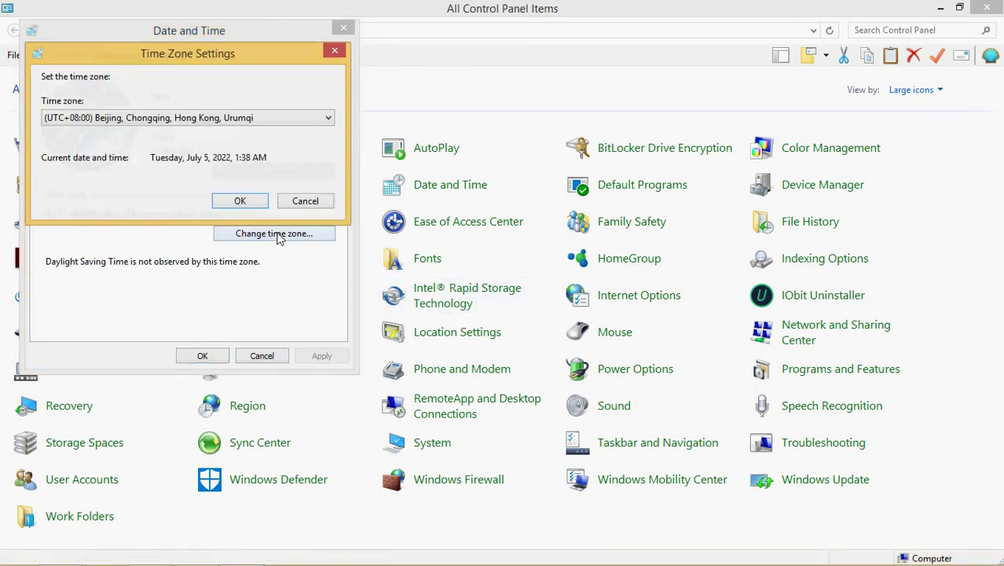
click(321, 117)
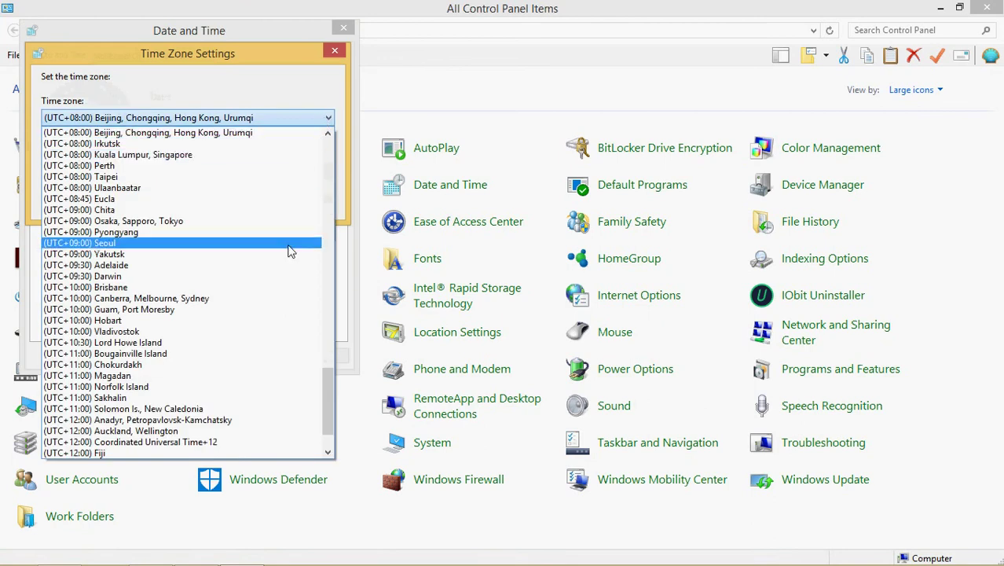
scroll(208, 216, up, 6)
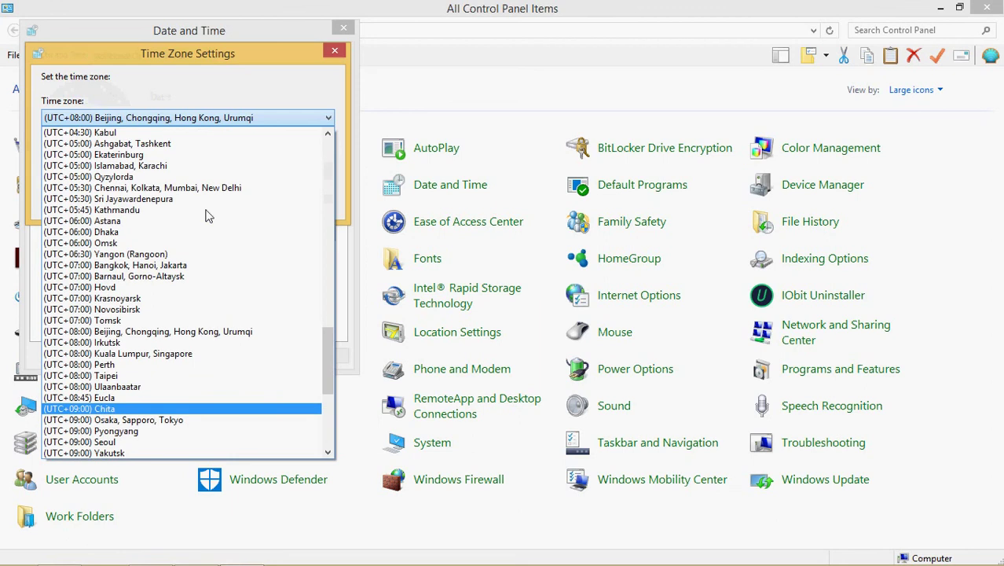
click(158, 199)
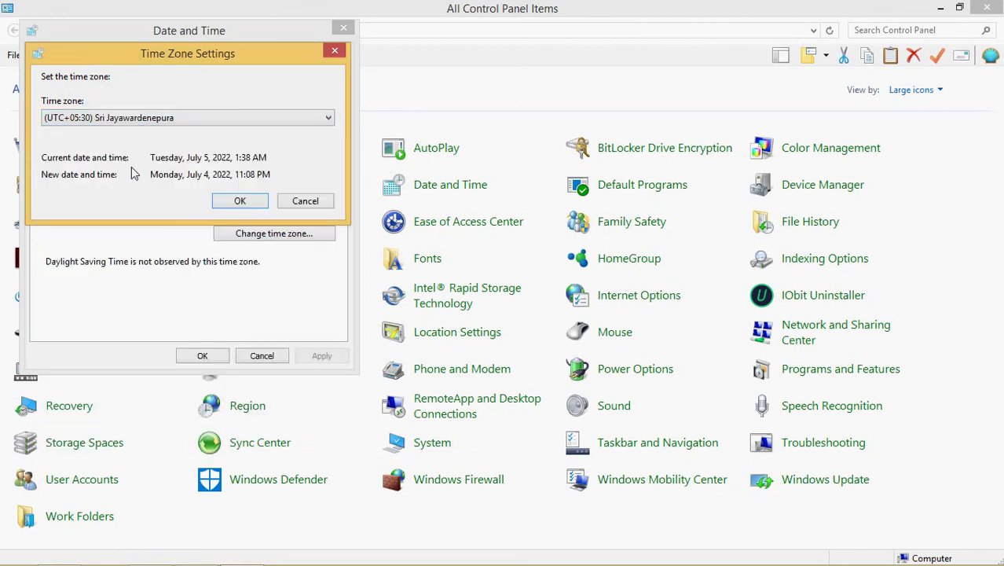
drag(274, 161, 222, 161)
drag(279, 174, 186, 180)
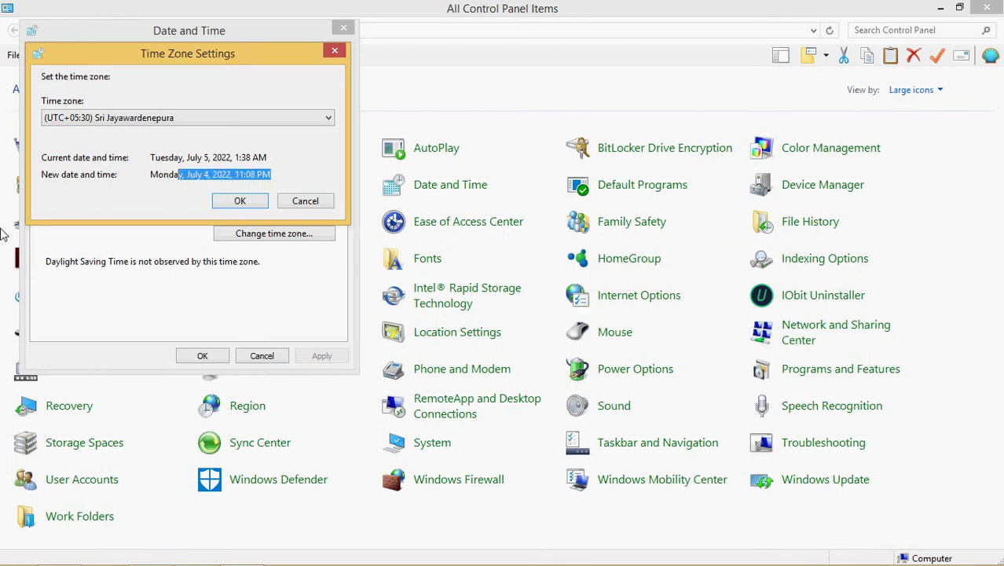
click(240, 202)
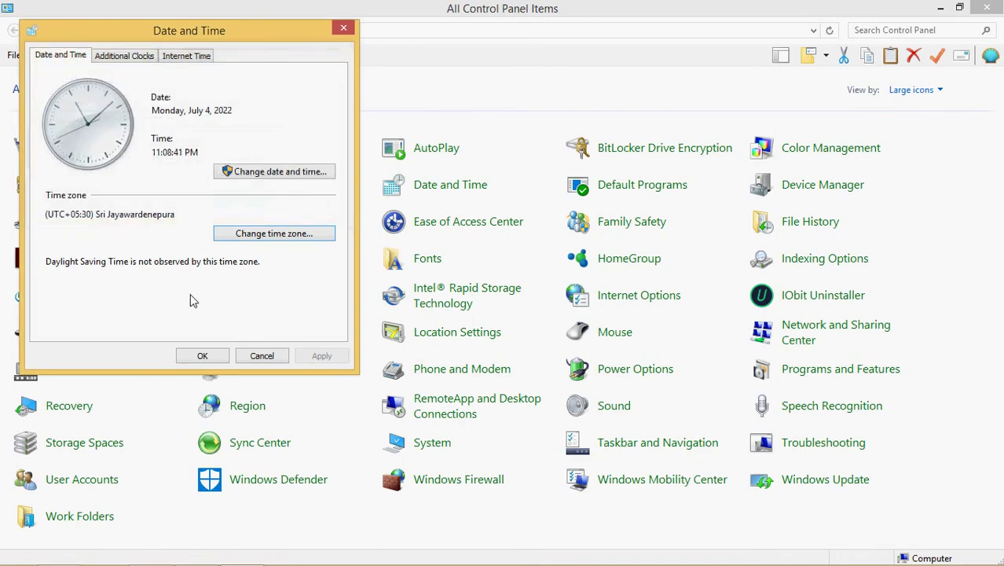
click(202, 356)
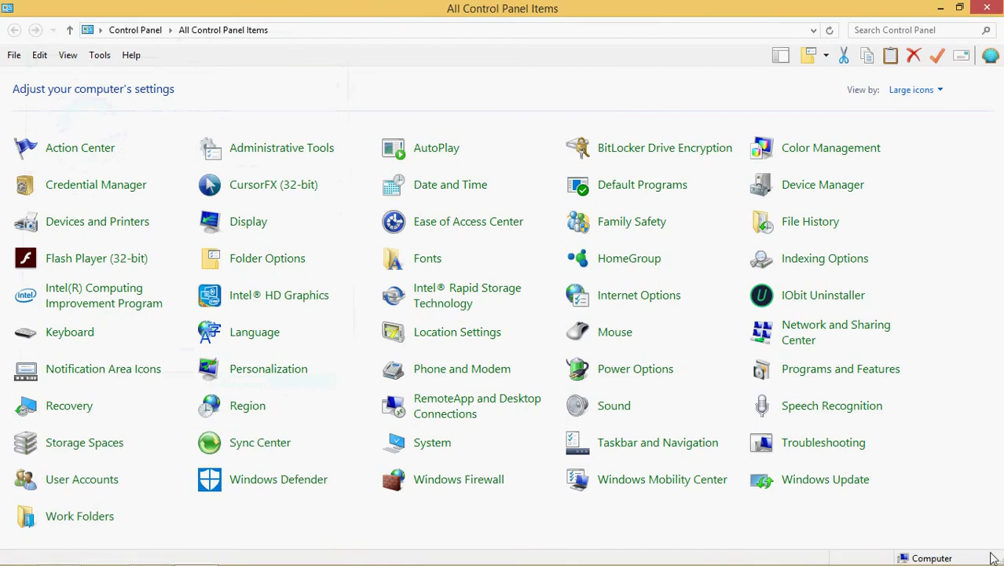
mouse_move(997, 559)
Switch to the ICT G8 Tamil.pdf textbook in Adobe Reader and review steps 1 to 3 on opening Control Panel and changing the date and time.
key(alt+Tab)
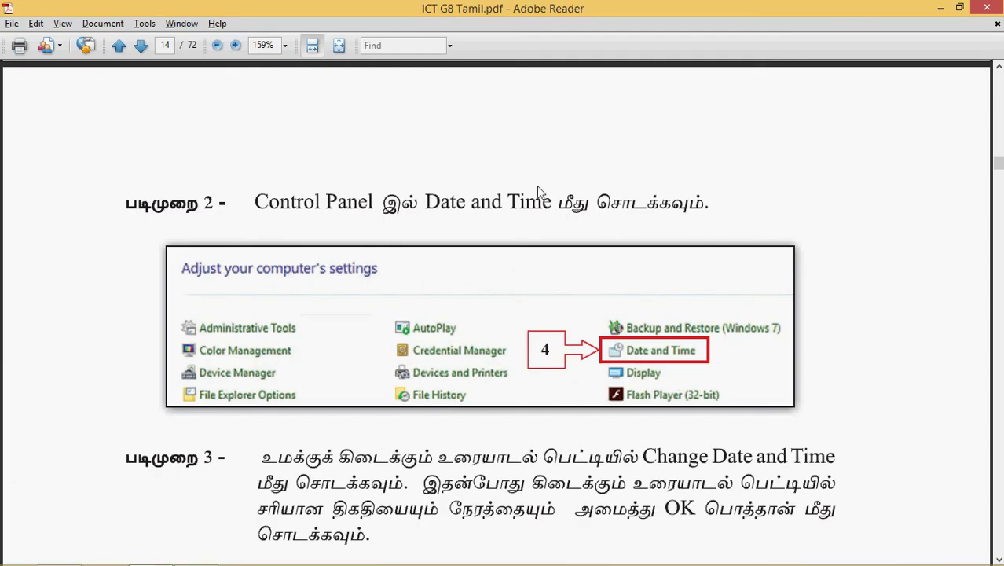
scroll(499, 279, down, 8)
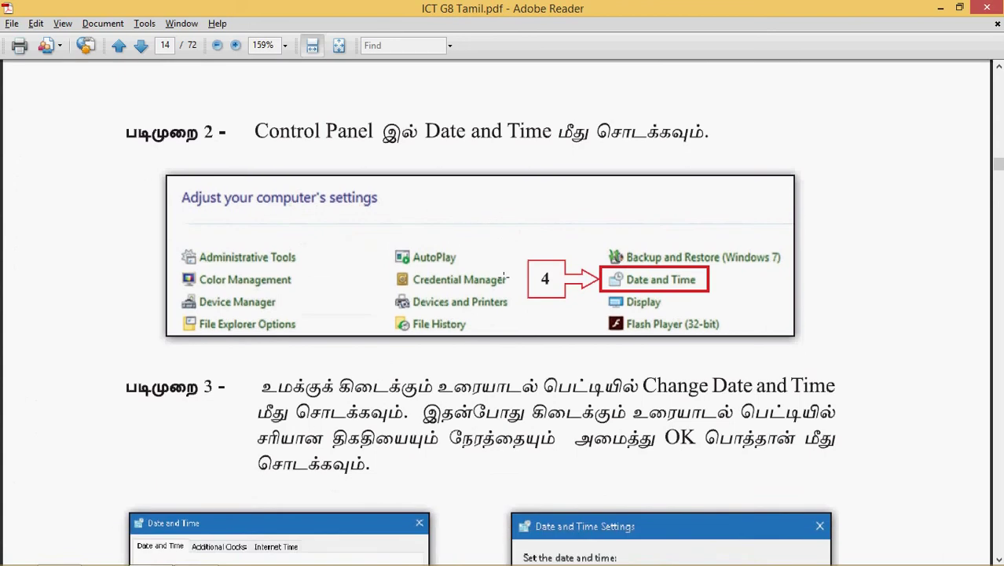
scroll(503, 277, down, 1)
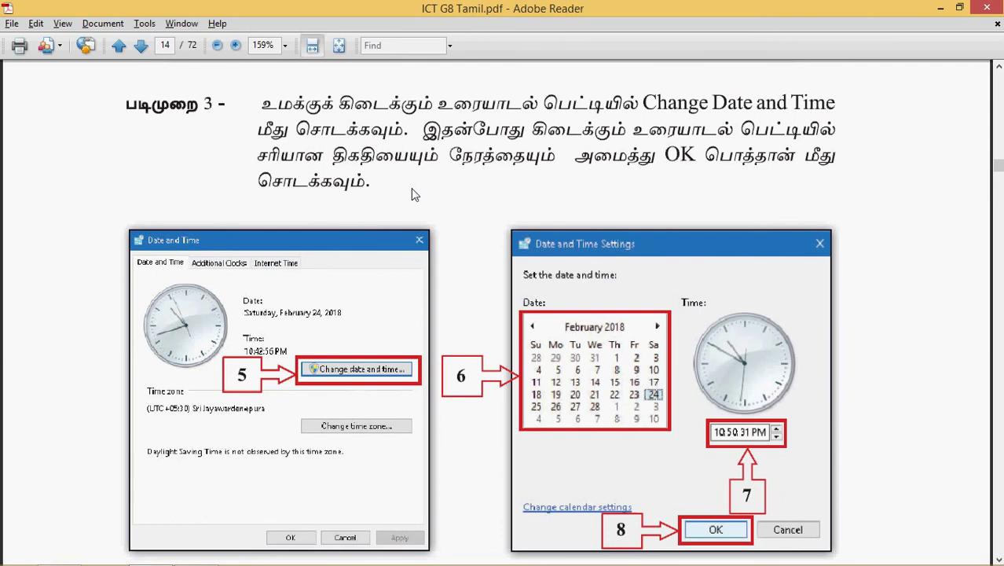
scroll(415, 194, down, 1)
scroll(143, 155, up, 20)
scroll(143, 153, up, 3)
scroll(220, 128, down, 5)
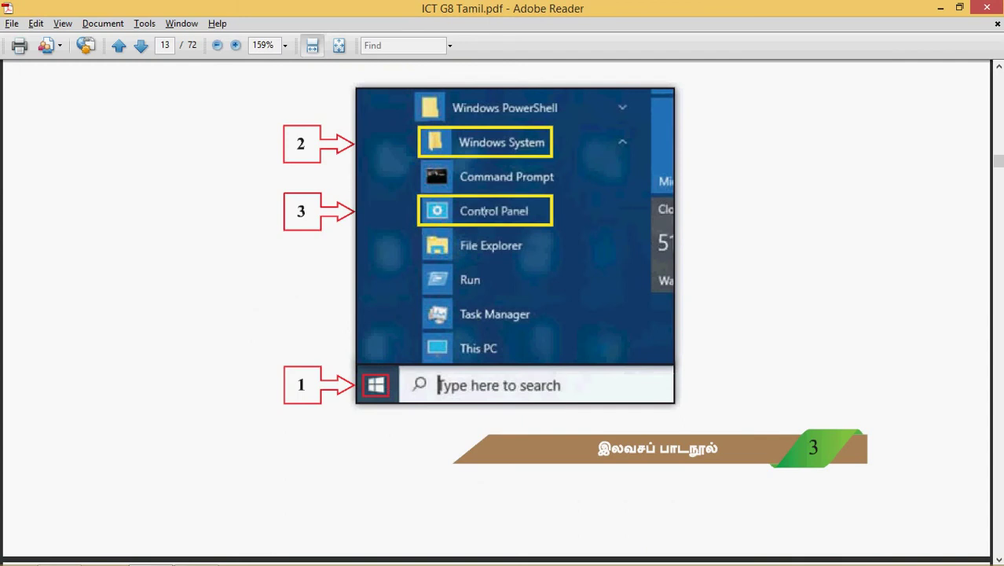
scroll(481, 225, down, 10)
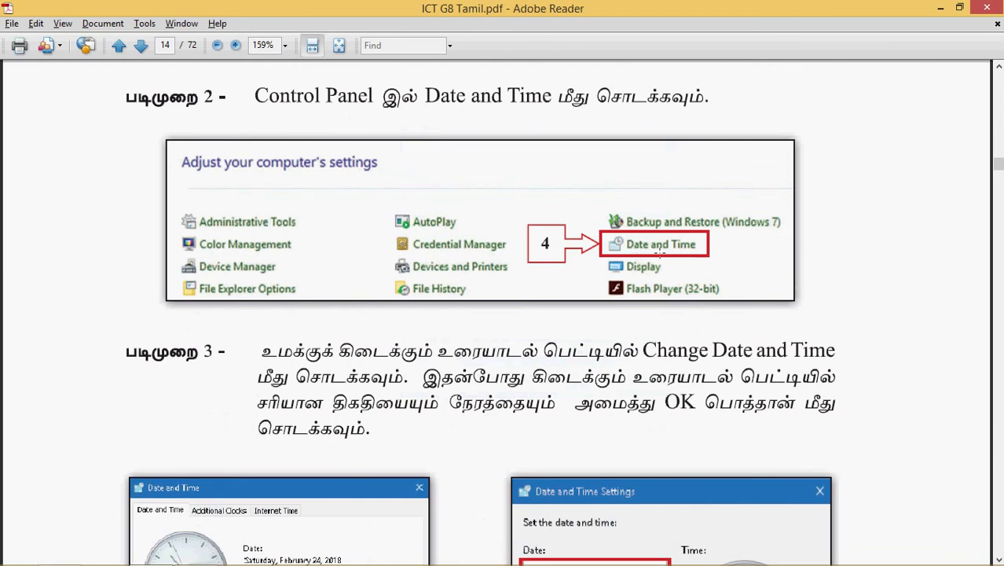
scroll(680, 248, down, 5)
scroll(680, 248, down, 3)
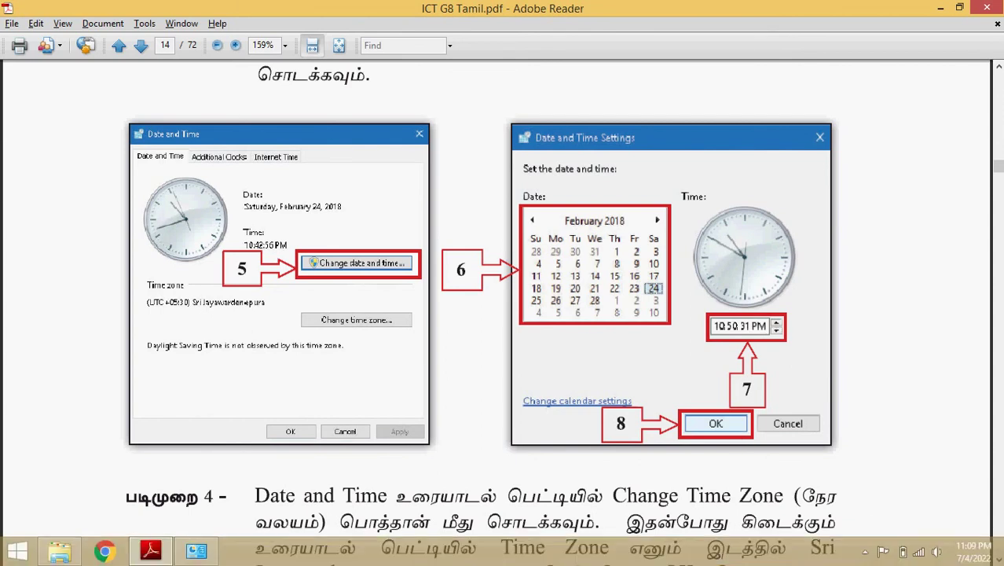
Read textbook steps 4 to 6 on changing the time zone and choosing date and time formats in Region.
scroll(645, 212, down, 5)
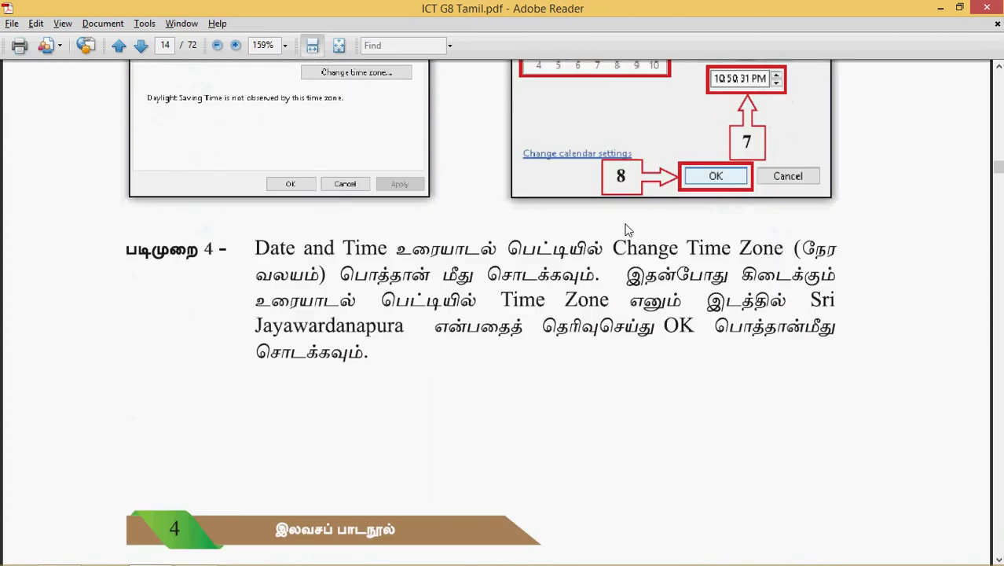
scroll(626, 229, down, 6)
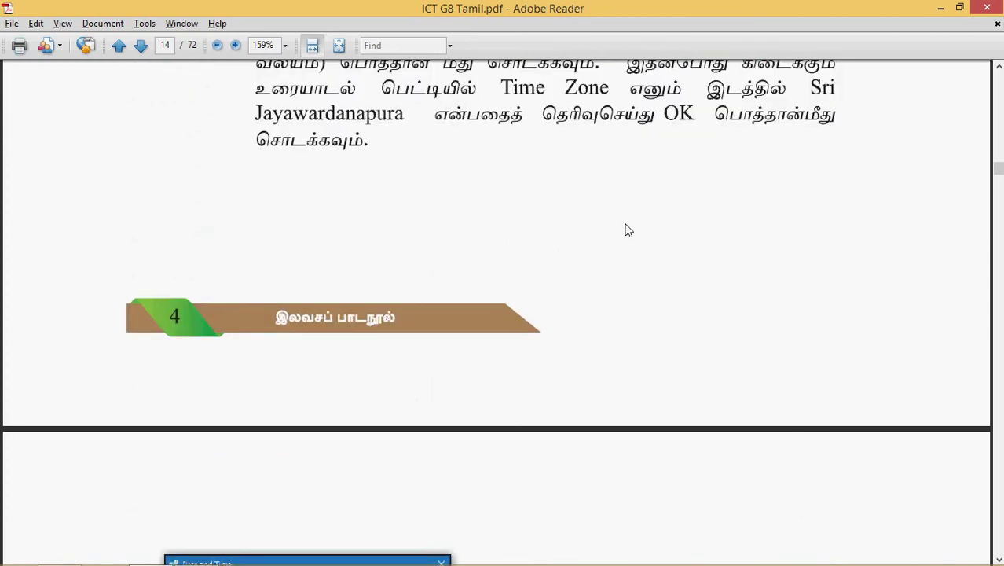
scroll(627, 226, up, 5)
scroll(683, 256, down, 8)
scroll(683, 253, down, 4)
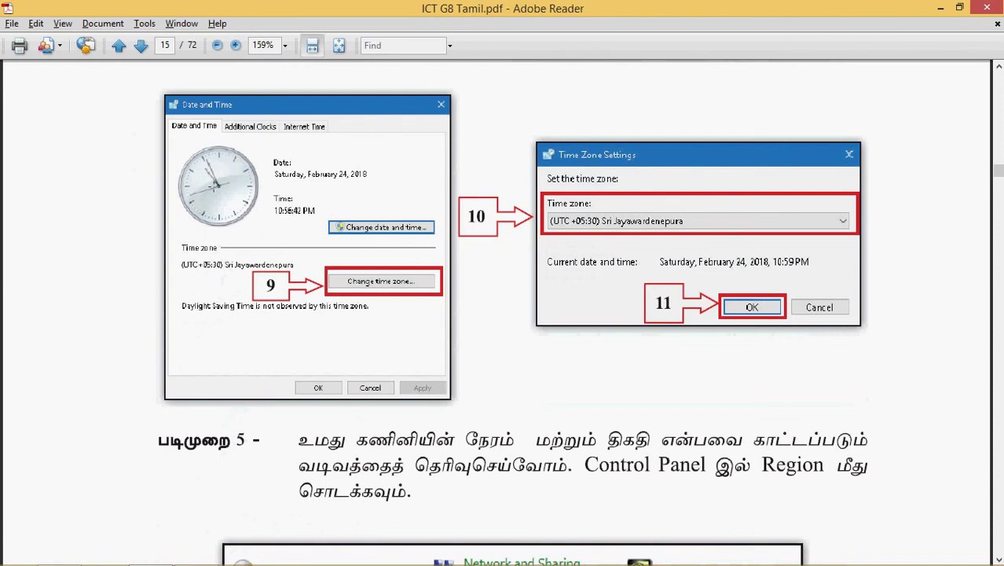
scroll(342, 214, up, 3)
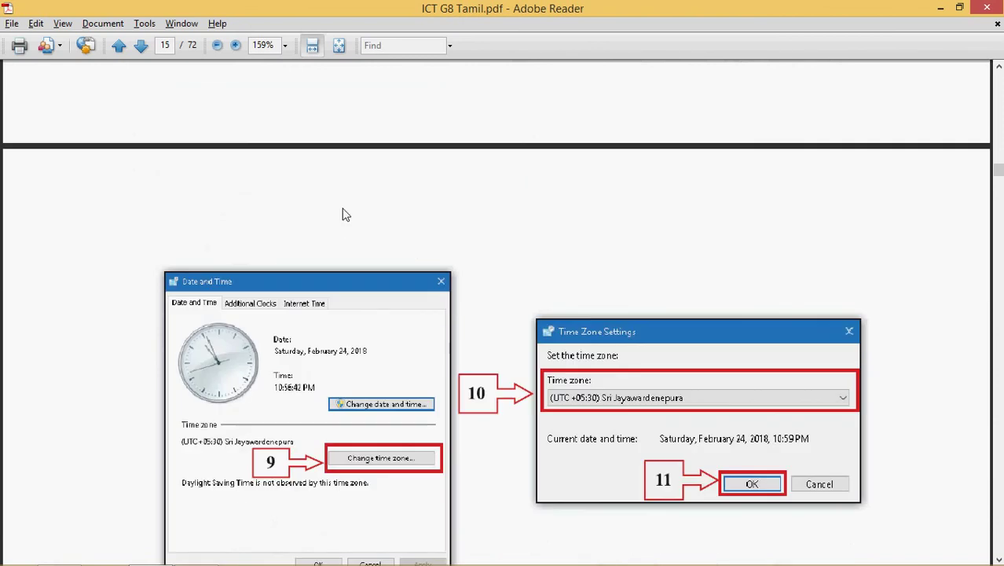
scroll(338, 449, down, 3)
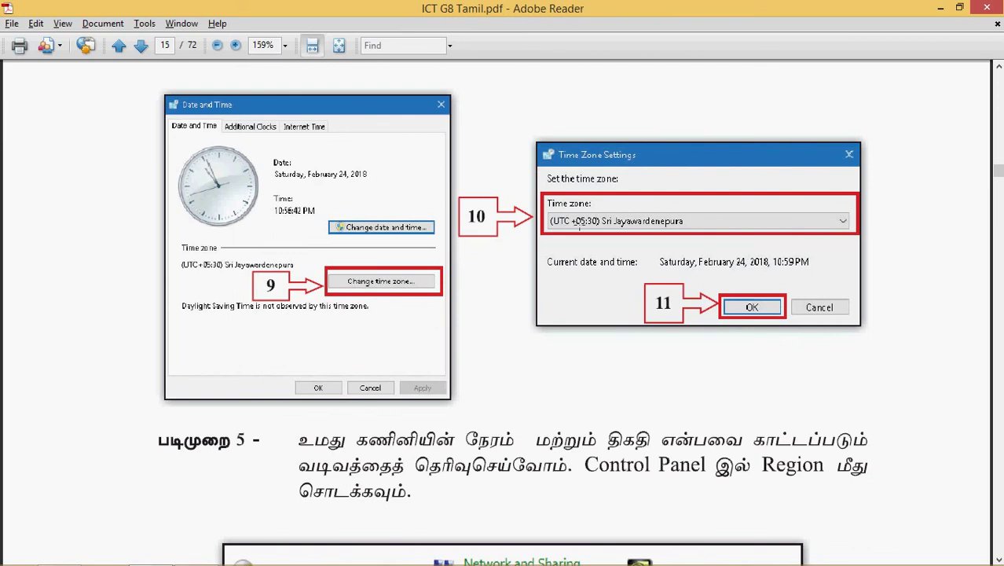
scroll(507, 281, down, 5)
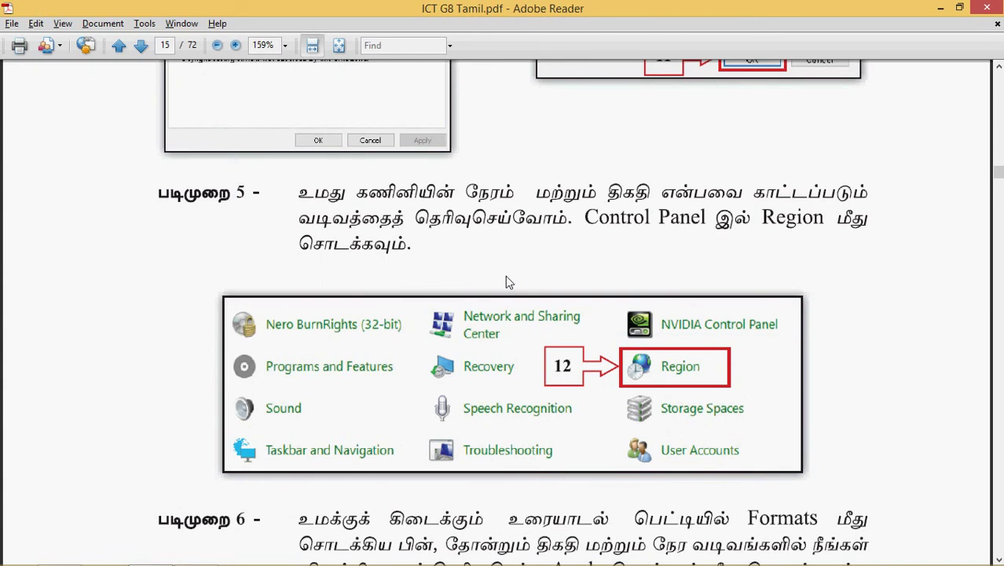
scroll(560, 273, down, 4)
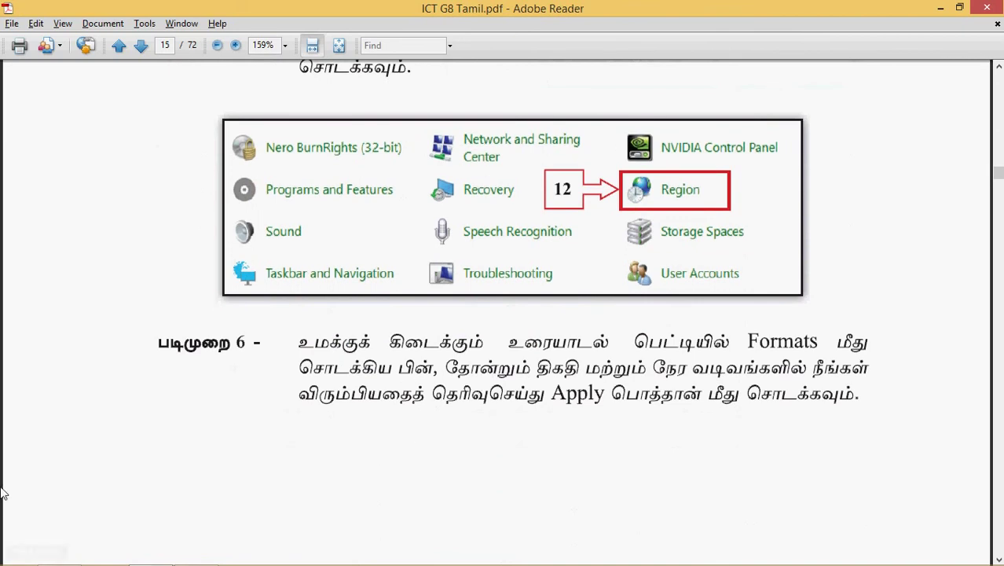
mouse_move(9, 560)
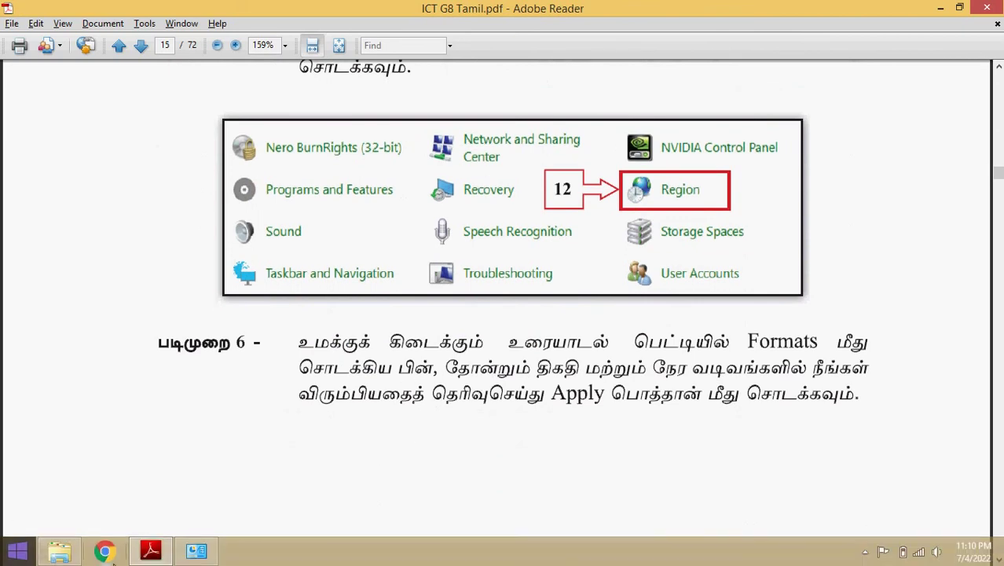
Open Control Panel, maximize its window, and open the Region settings.
key(super)
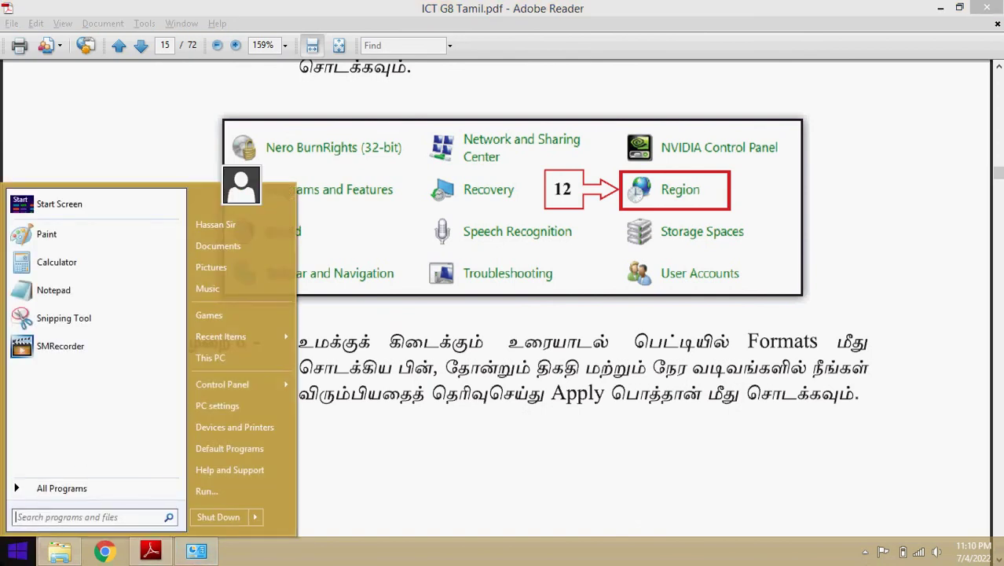
mouse_move(239, 382)
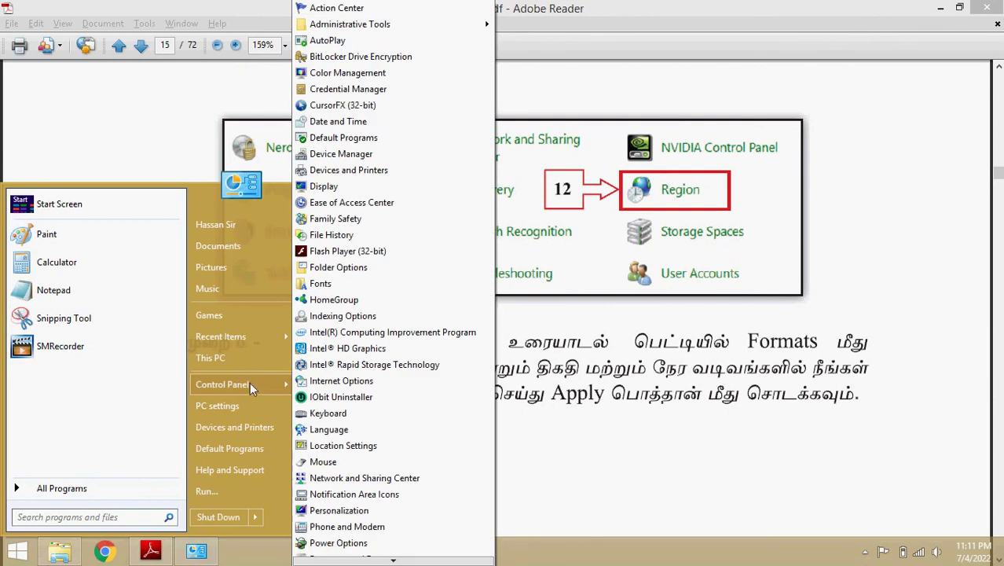
click(249, 384)
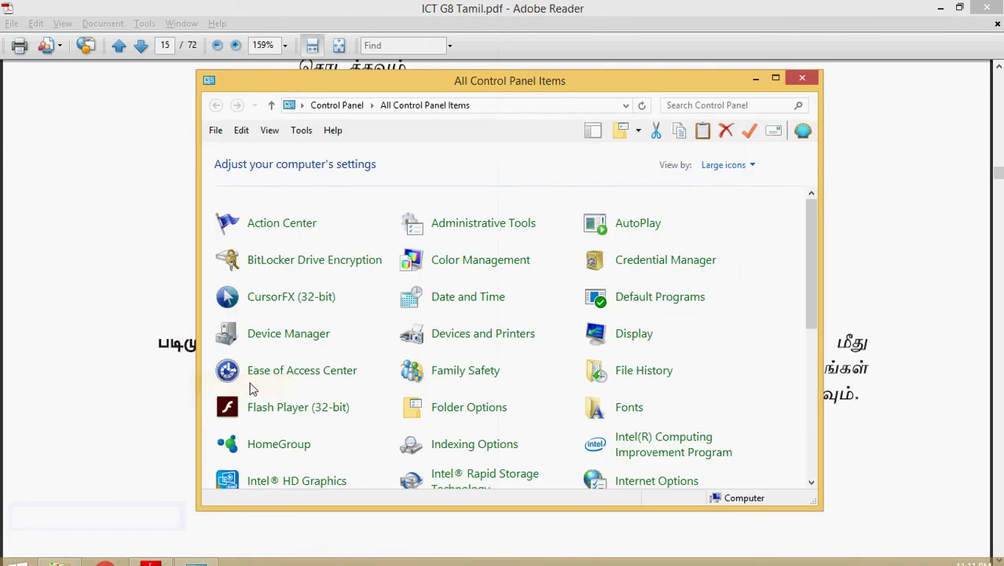
click(775, 77)
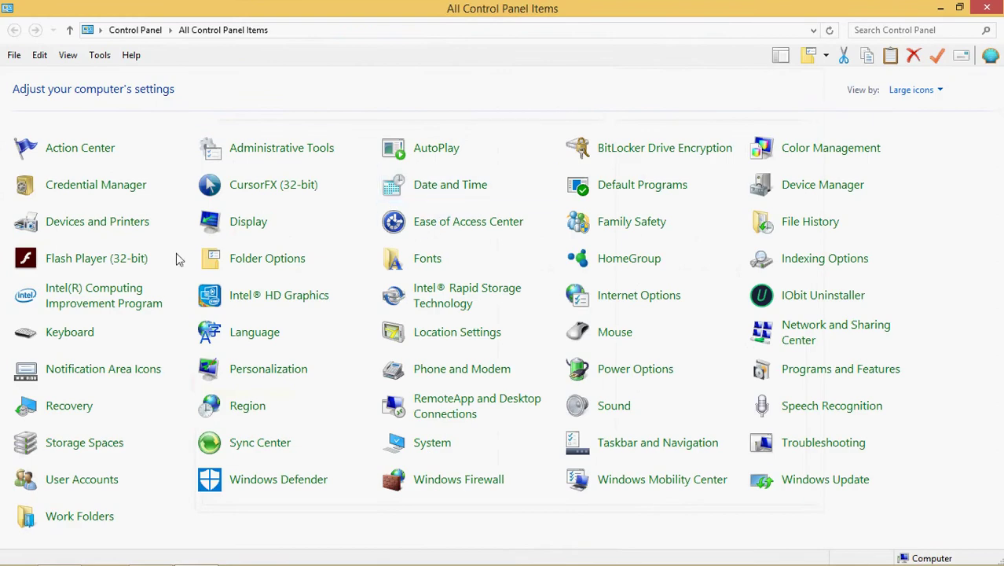
click(245, 410)
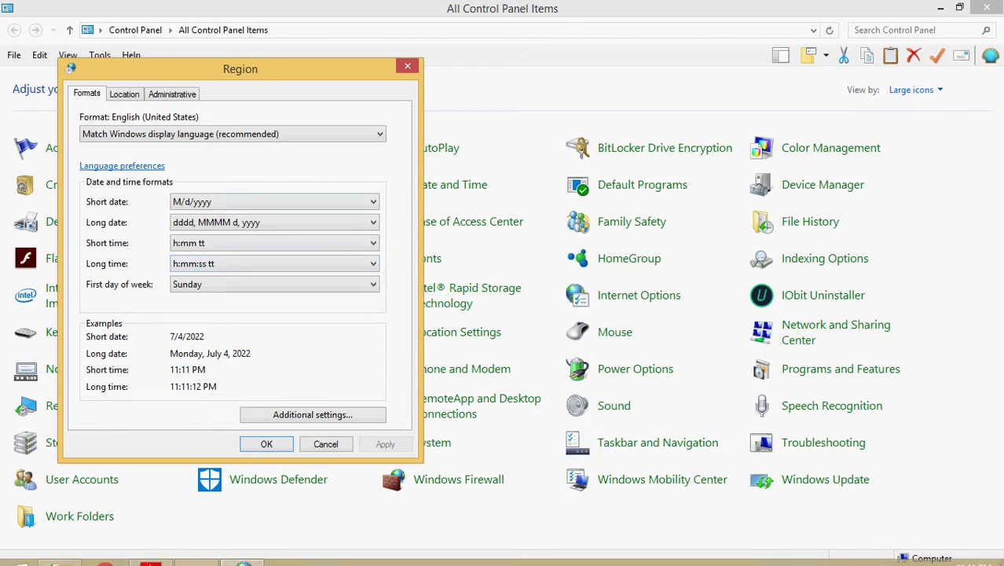
mouse_move(978, 559)
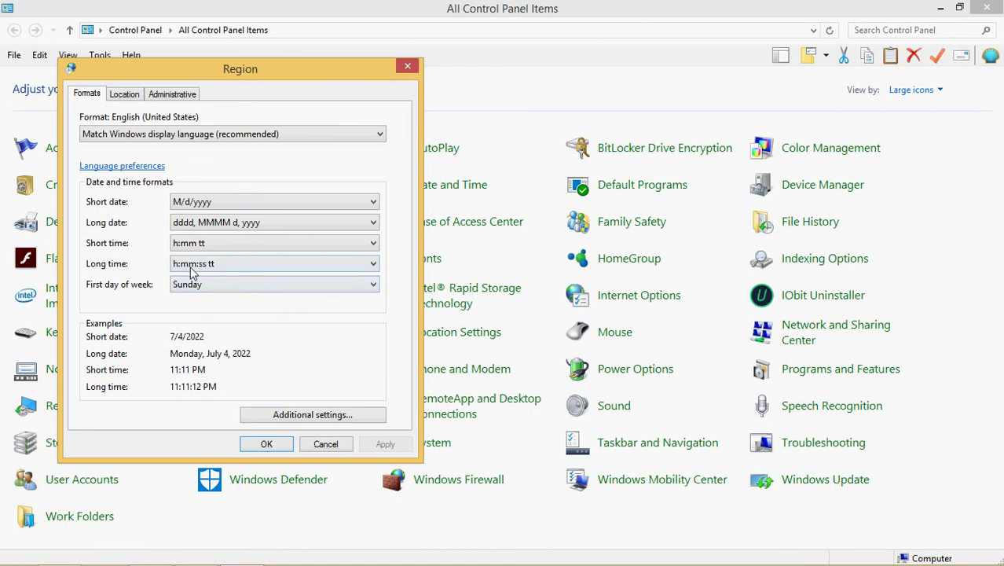
Set the first day of the week to Monday and review the available short date formats.
click(374, 285)
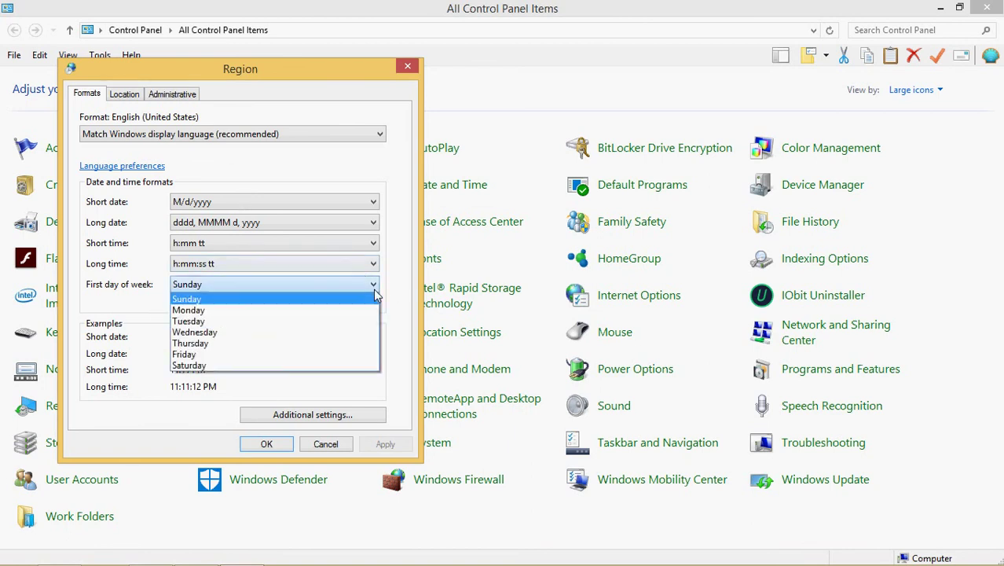
click(233, 310)
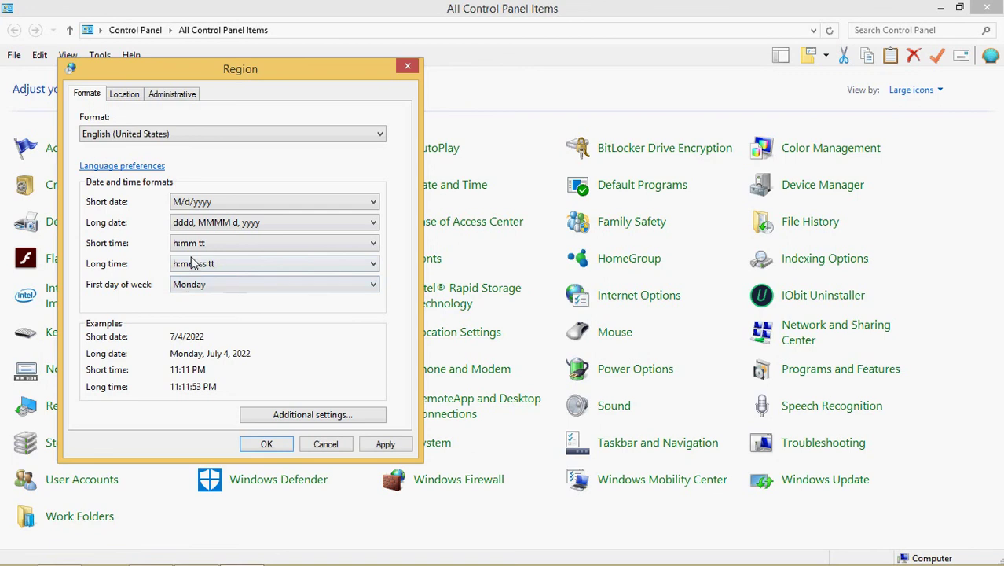
click(374, 202)
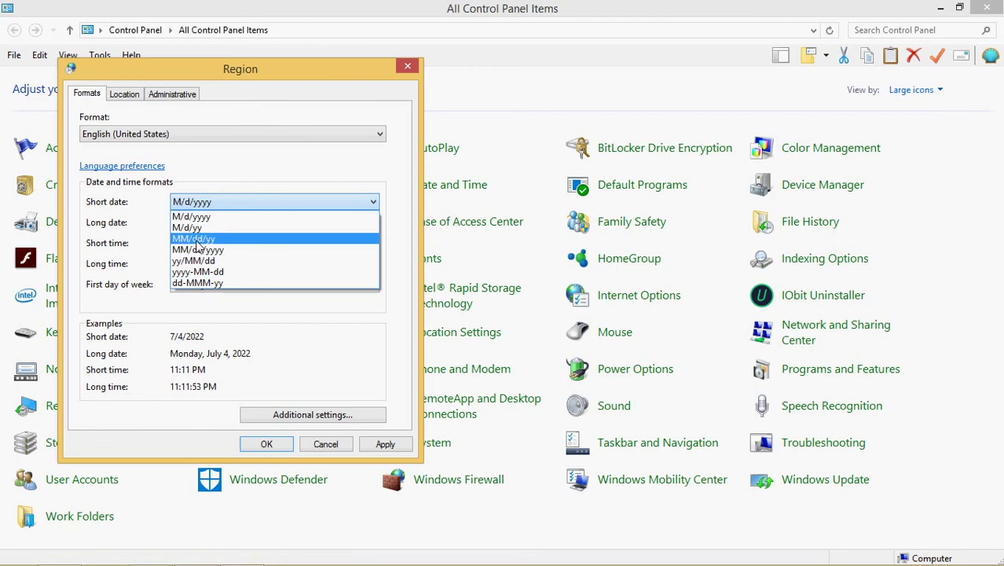
click(233, 316)
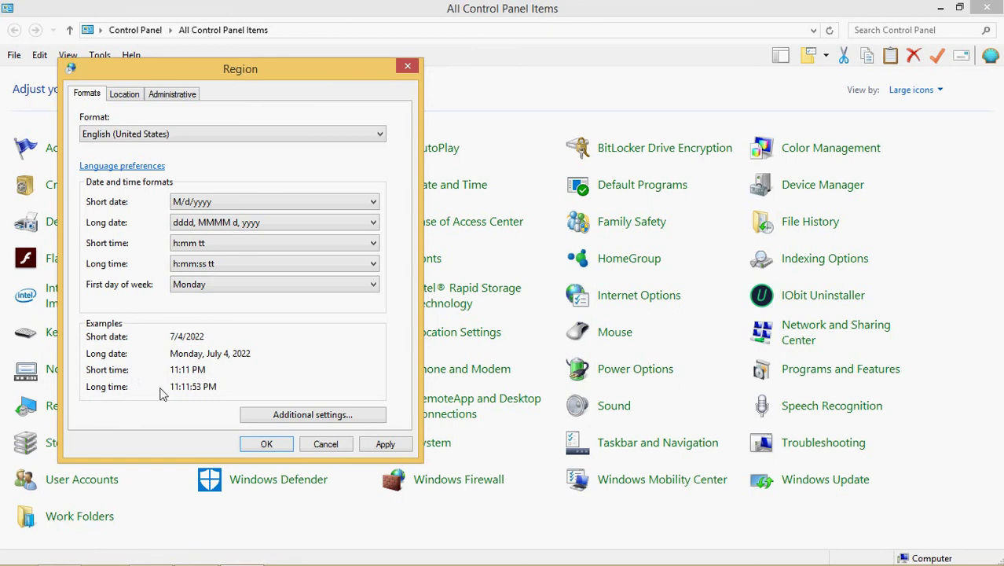
Try the M/d/yy short date format, compare its example, and restore M/d/yyyy.
click(370, 202)
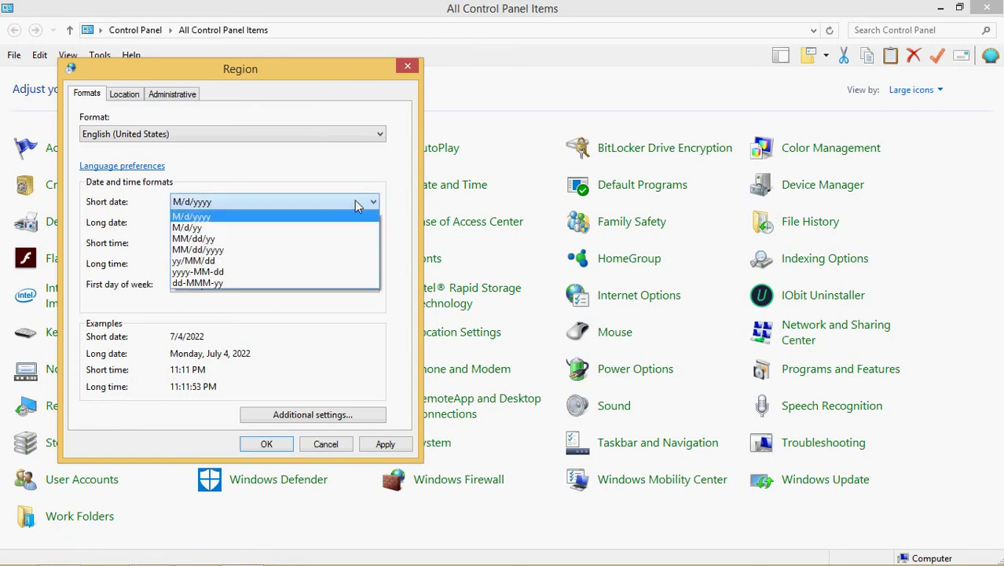
click(221, 229)
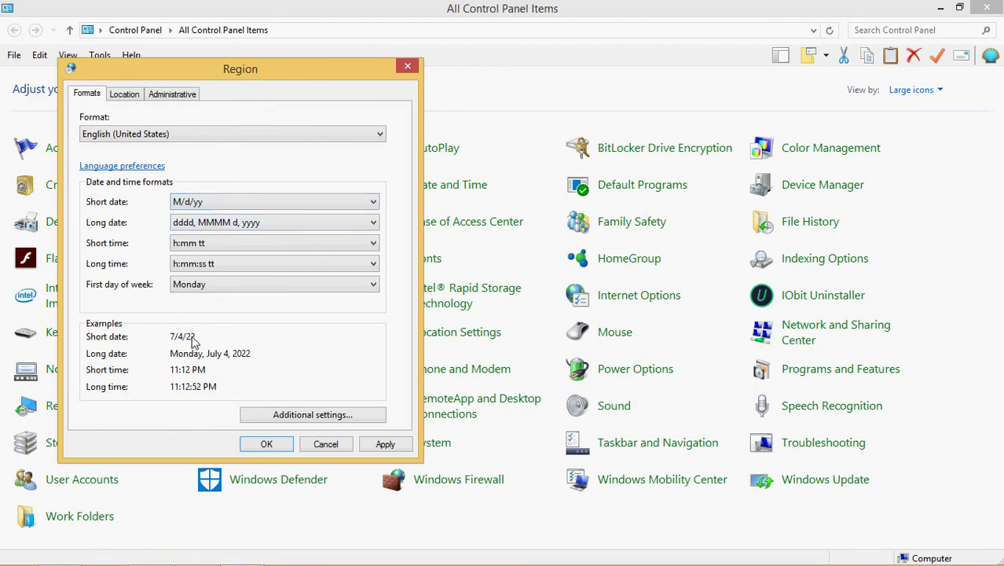
click(364, 204)
click(311, 220)
Try the long date format MMMM d, yyyy and restore dddd, MMMM d, yyyy.
click(338, 225)
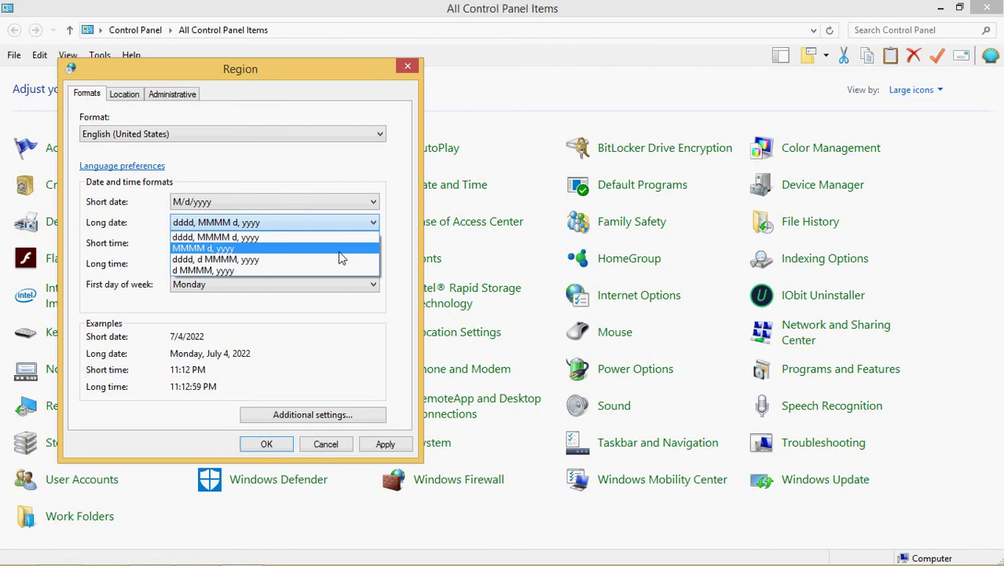
click(341, 248)
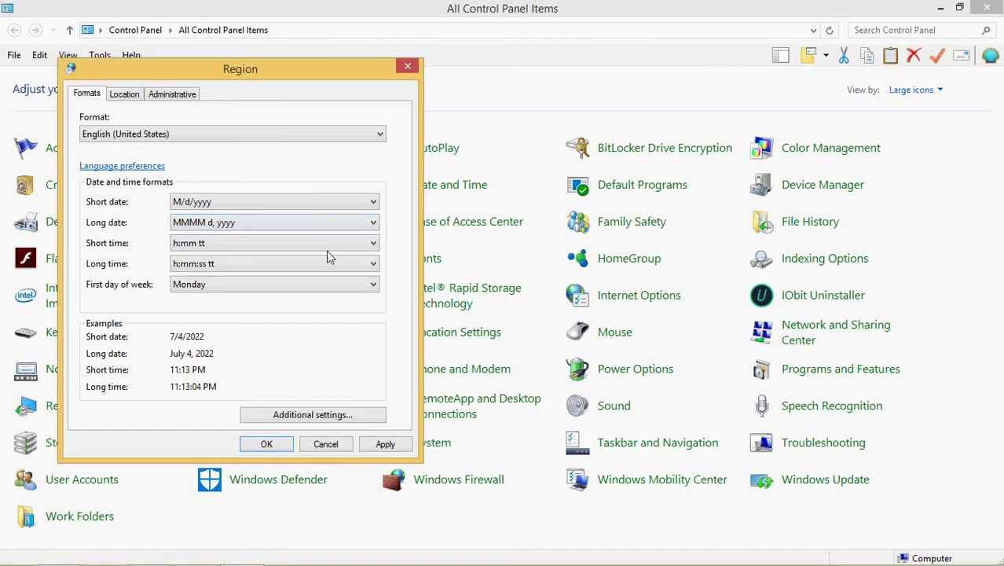
click(350, 229)
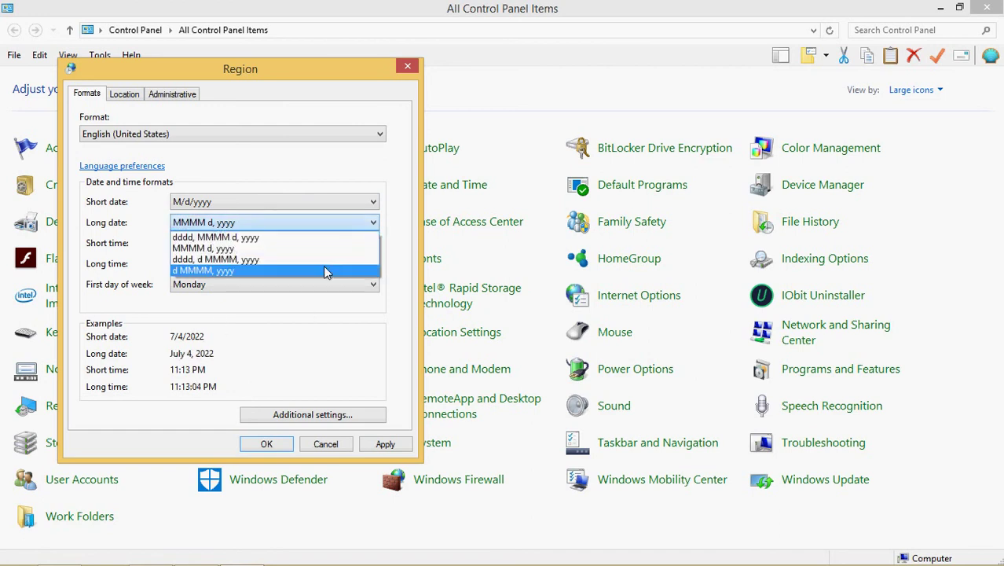
click(245, 246)
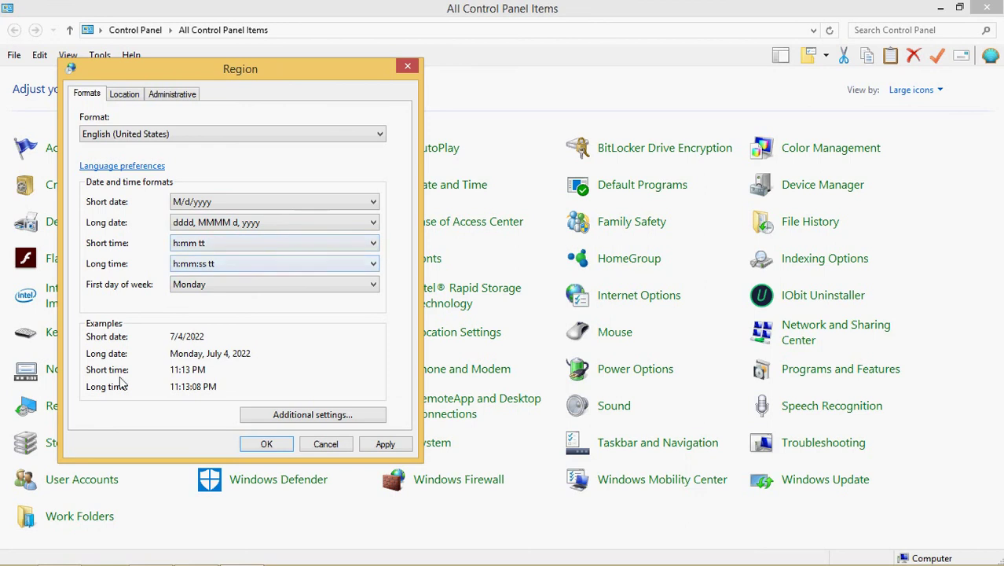
Try the hh:mm:ss tt long time format and restore h:mm:ss tt.
click(323, 262)
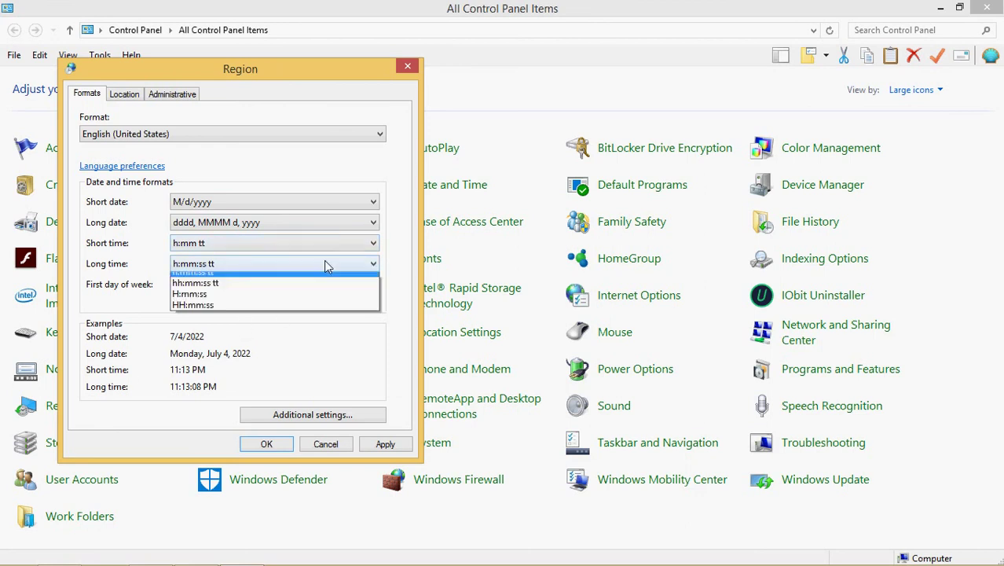
click(198, 290)
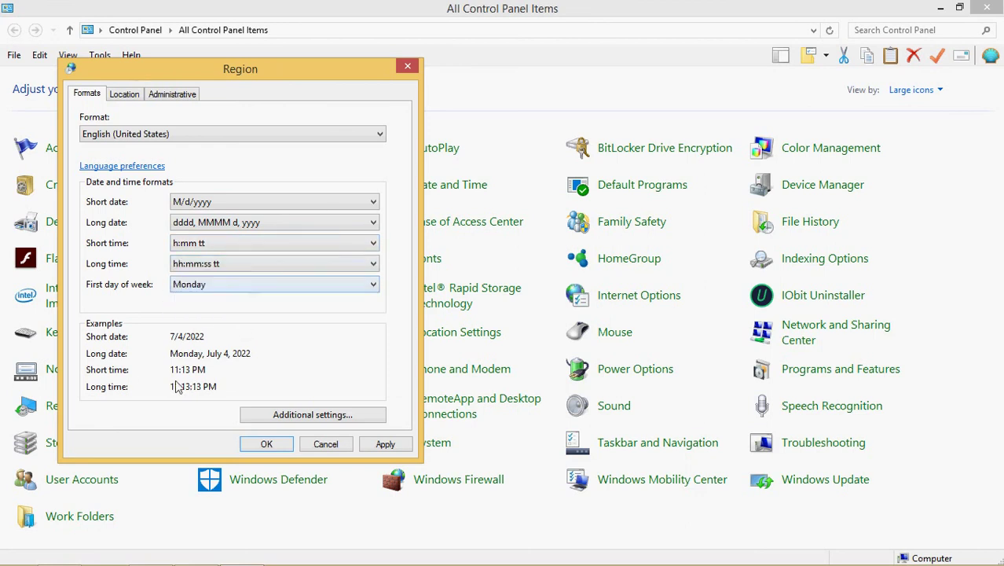
click(266, 263)
click(228, 273)
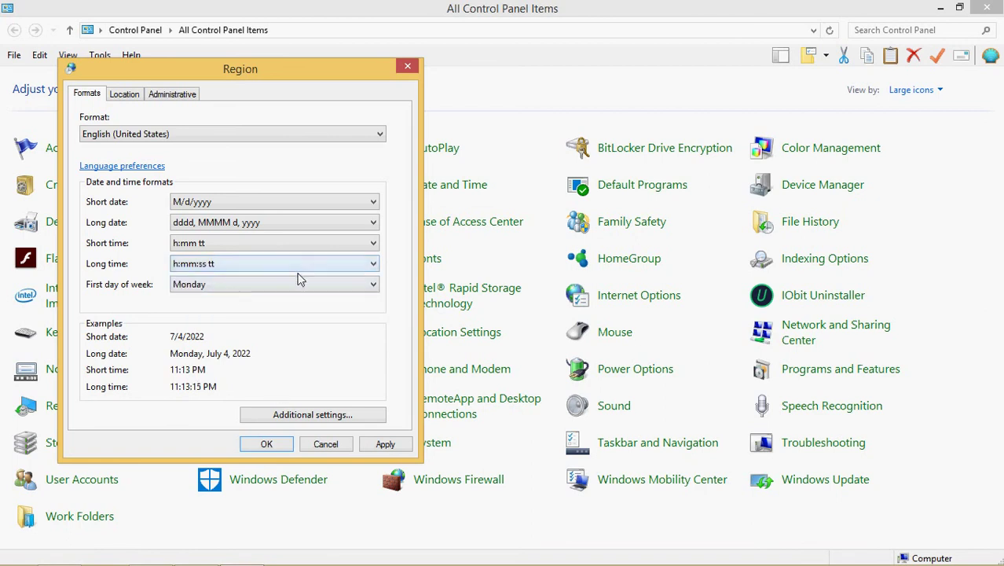
Apply the Region settings, close the dialog, and check the taskbar clock.
click(376, 445)
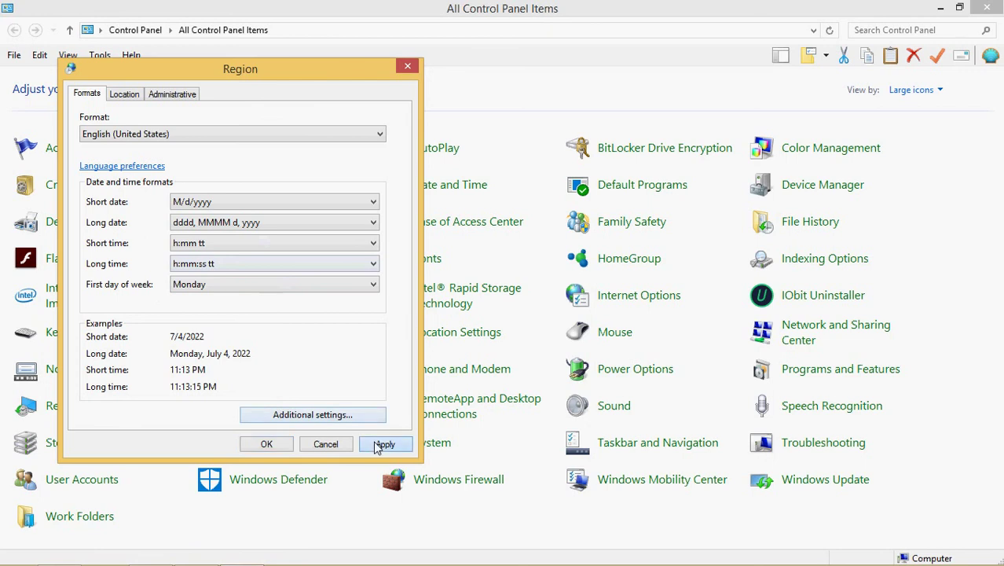
click(285, 444)
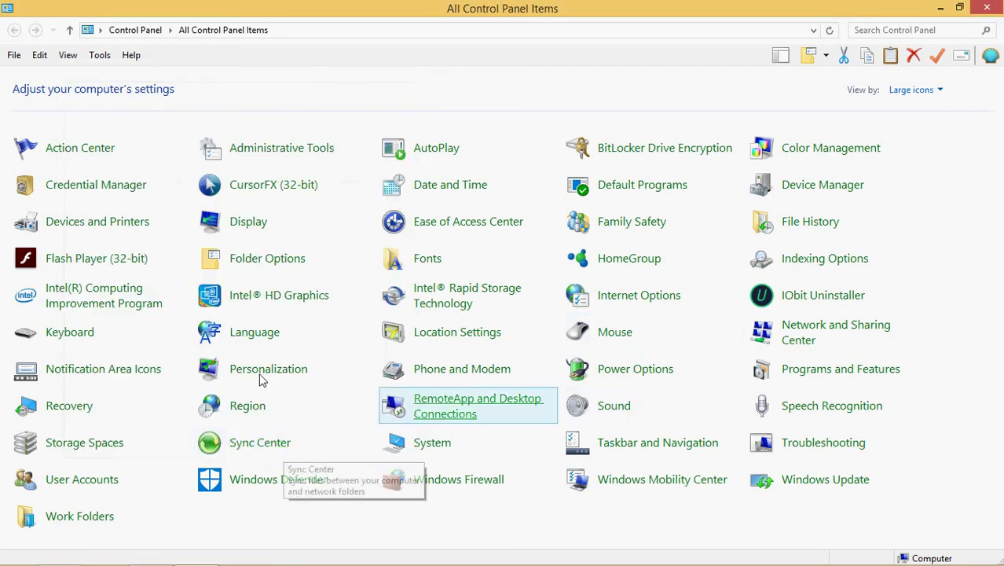
mouse_move(935, 563)
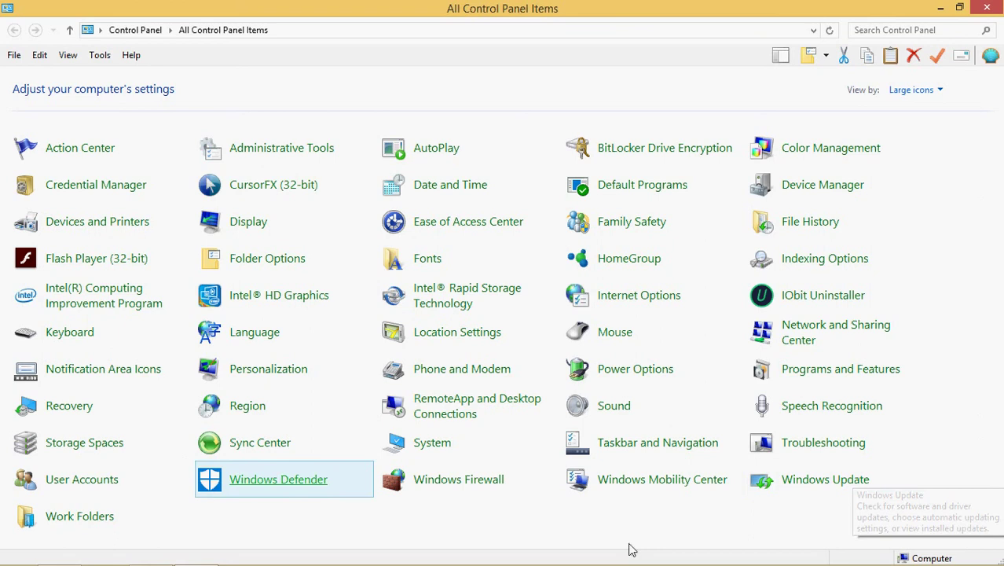
mouse_move(630, 561)
mouse_move(978, 558)
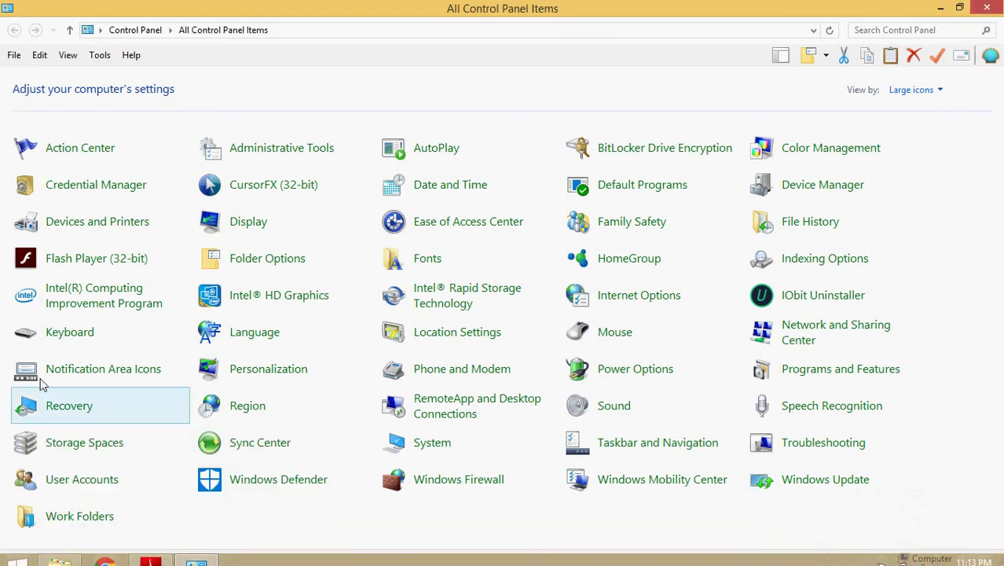
Reopen Region, apply the MM/dd/yyyy short date format, and compare its example with the taskbar date.
click(239, 409)
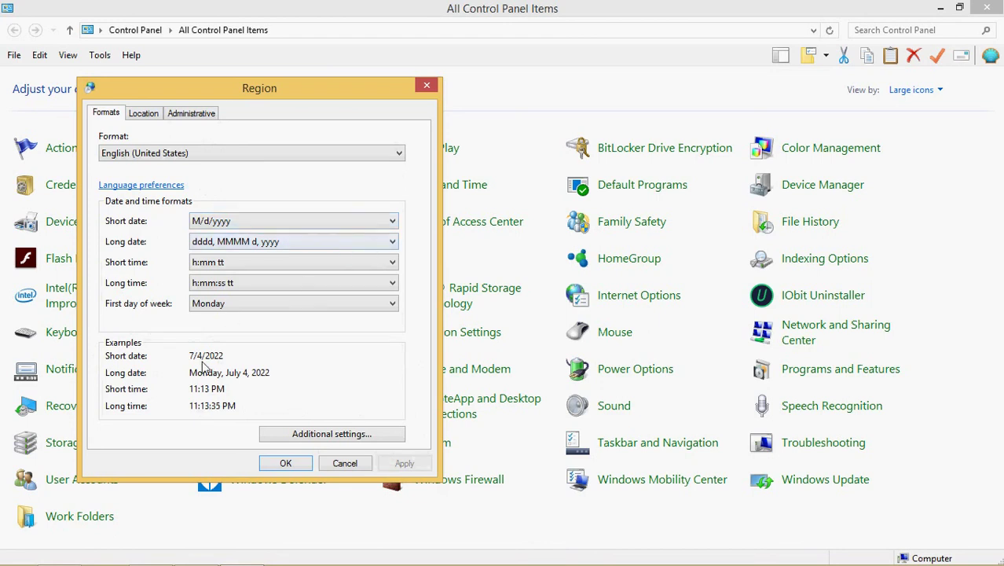
mouse_move(220, 562)
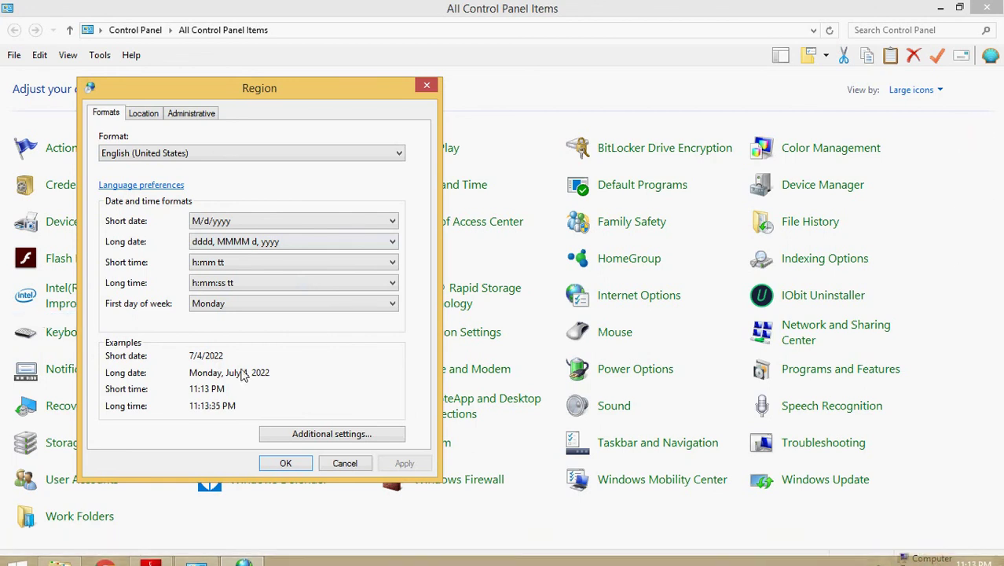
click(387, 220)
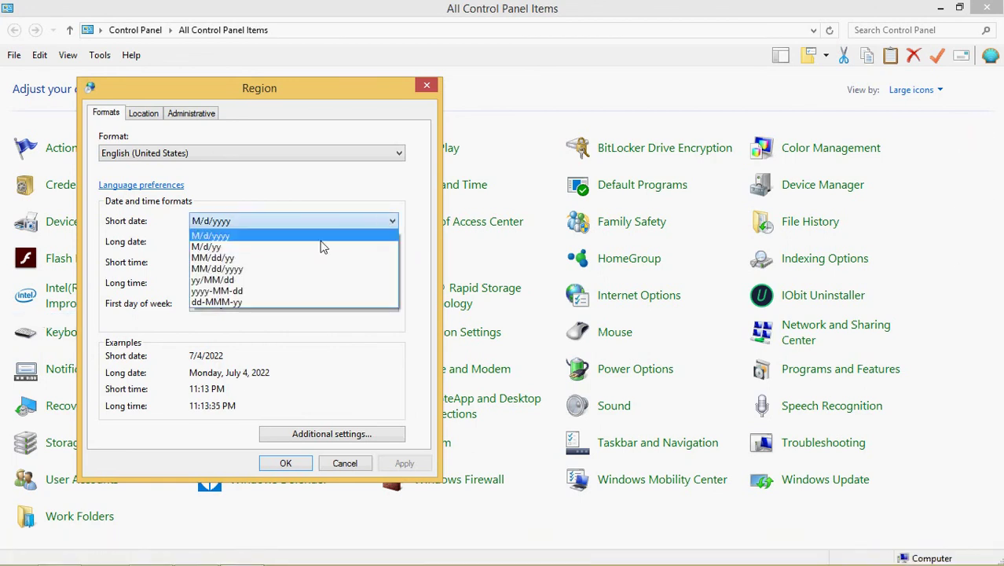
click(288, 269)
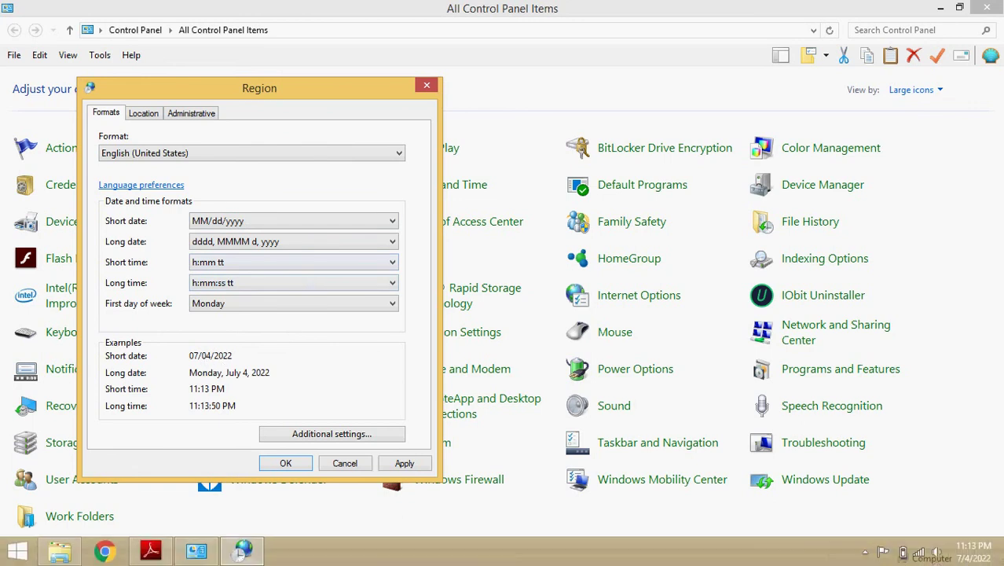
click(406, 463)
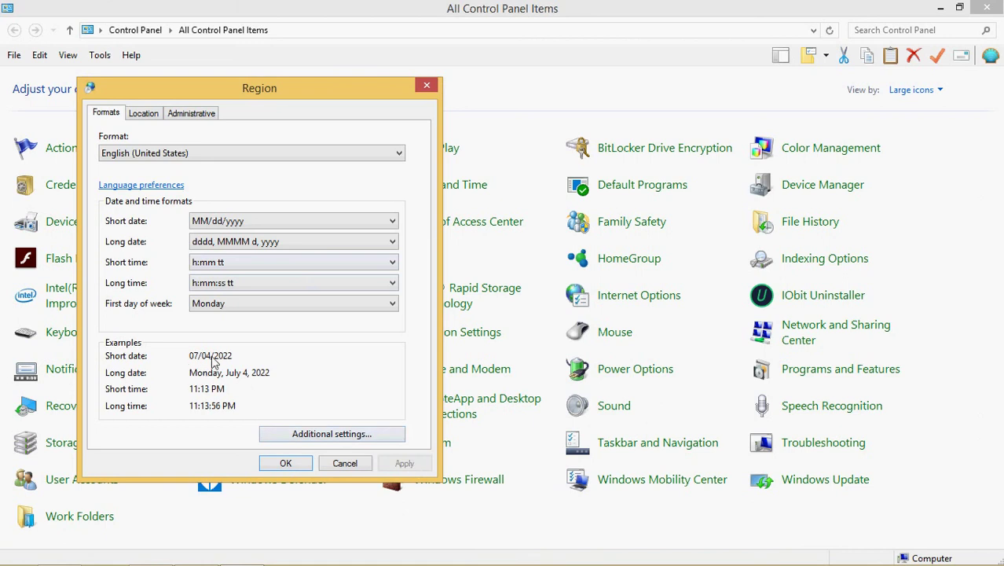
mouse_move(974, 560)
mouse_move(243, 562)
Try the hh:mm tt short time format, change the short time to HH:mm, and apply it.
click(328, 265)
click(265, 288)
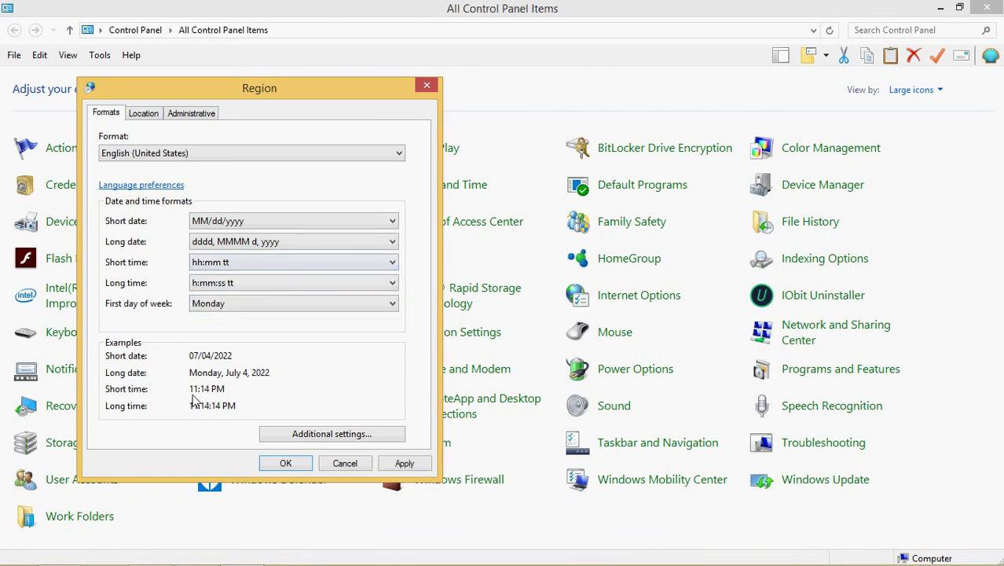
click(267, 261)
click(220, 311)
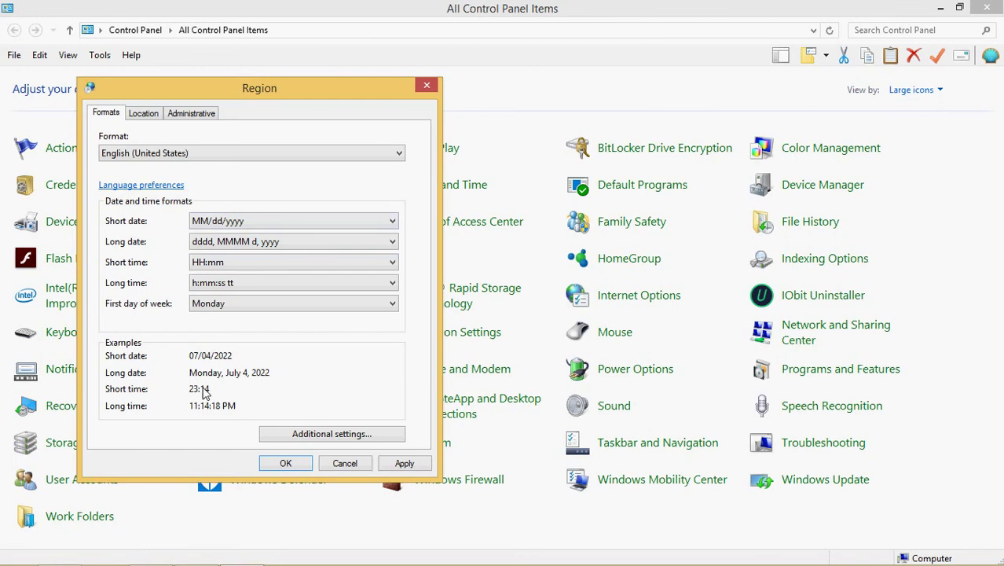
click(405, 464)
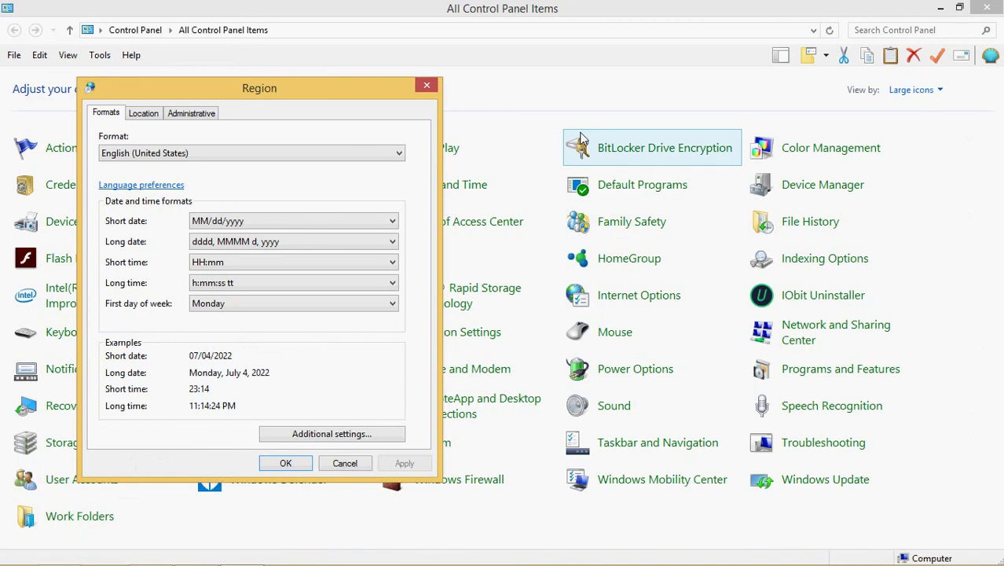
Set the short date format to M/d/yyyy and check the long time options, keeping h:mm:ss tt.
click(391, 223)
click(306, 236)
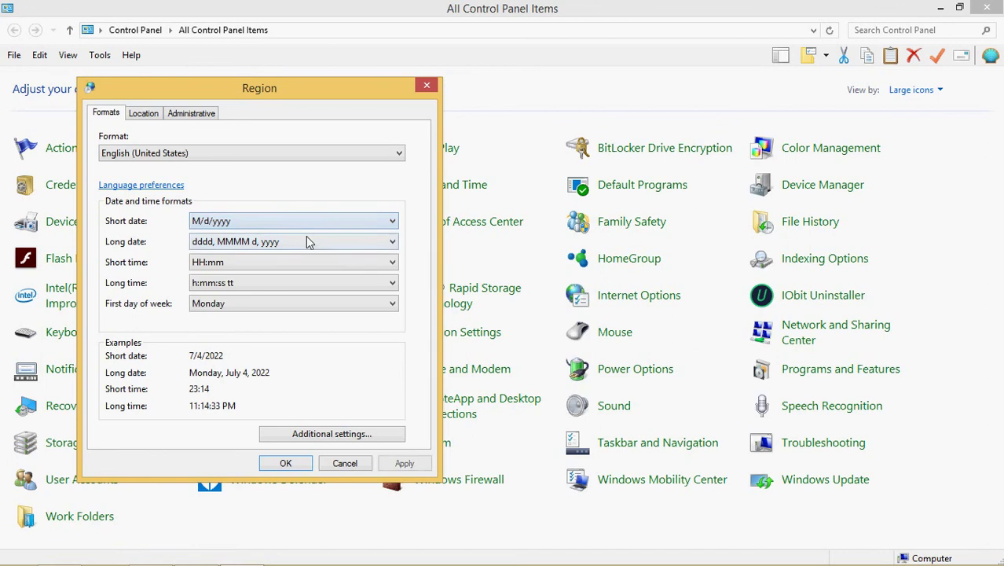
click(391, 288)
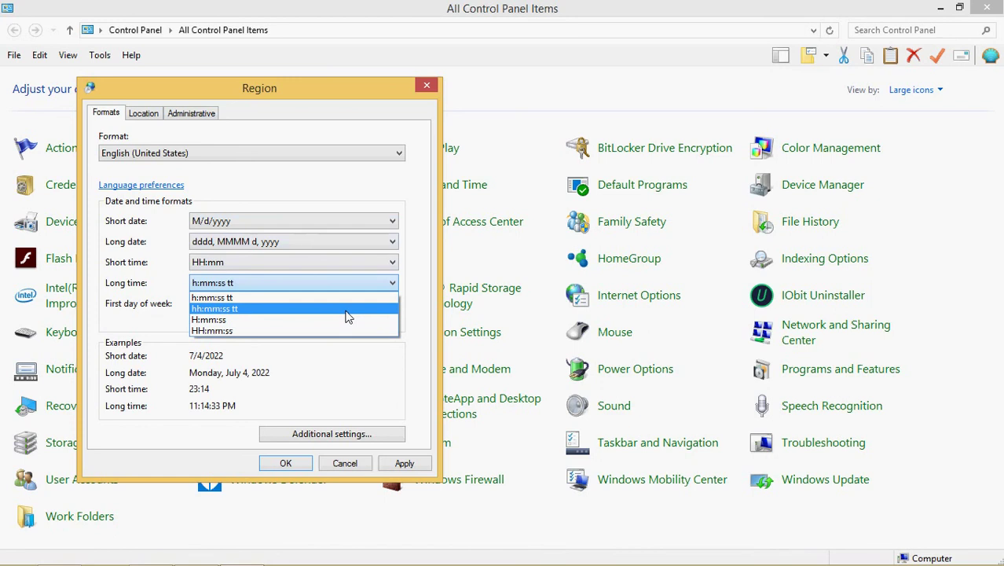
key(Escape)
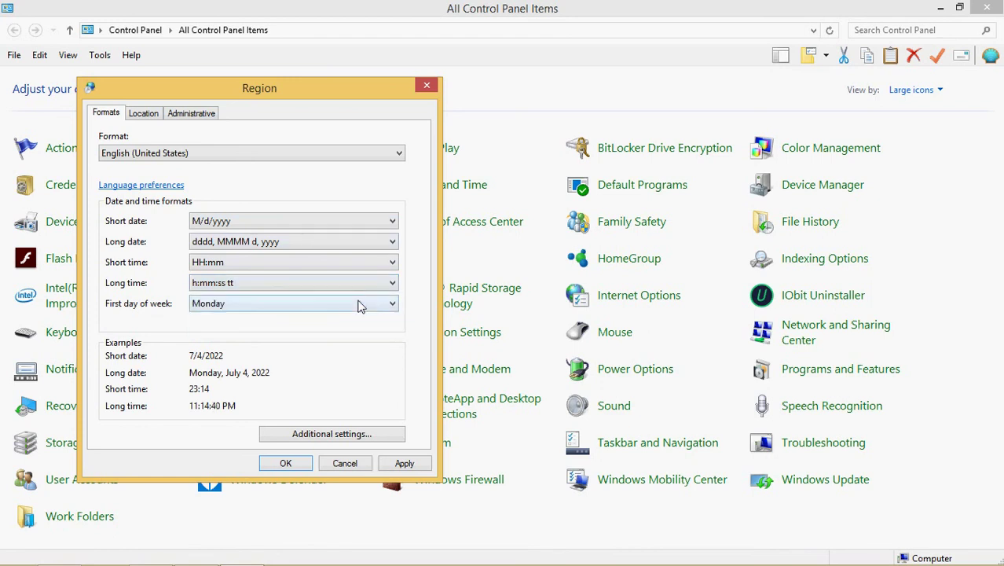
Set the short time format to hh:mm tt, apply the change, and close the Region dialog.
click(395, 264)
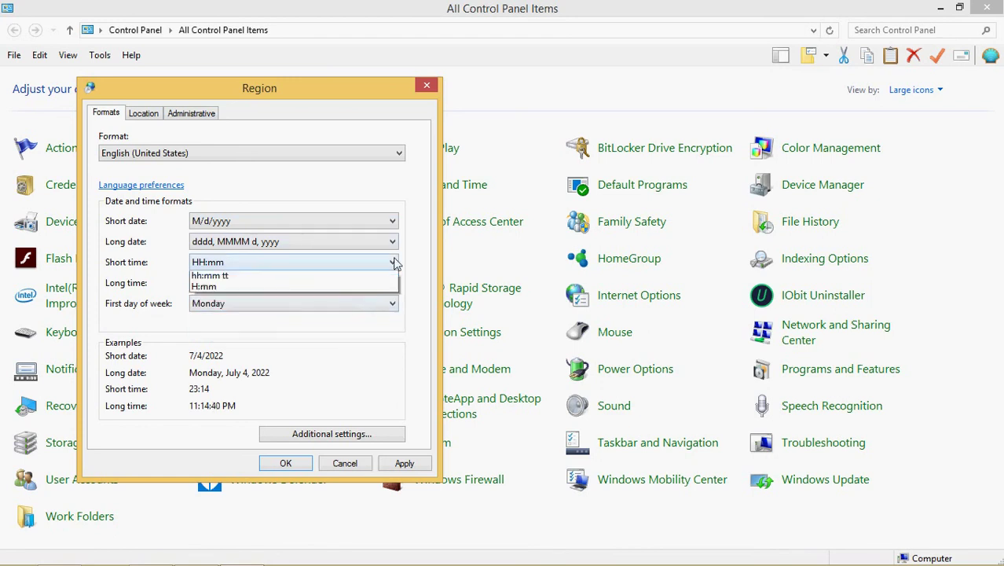
click(358, 280)
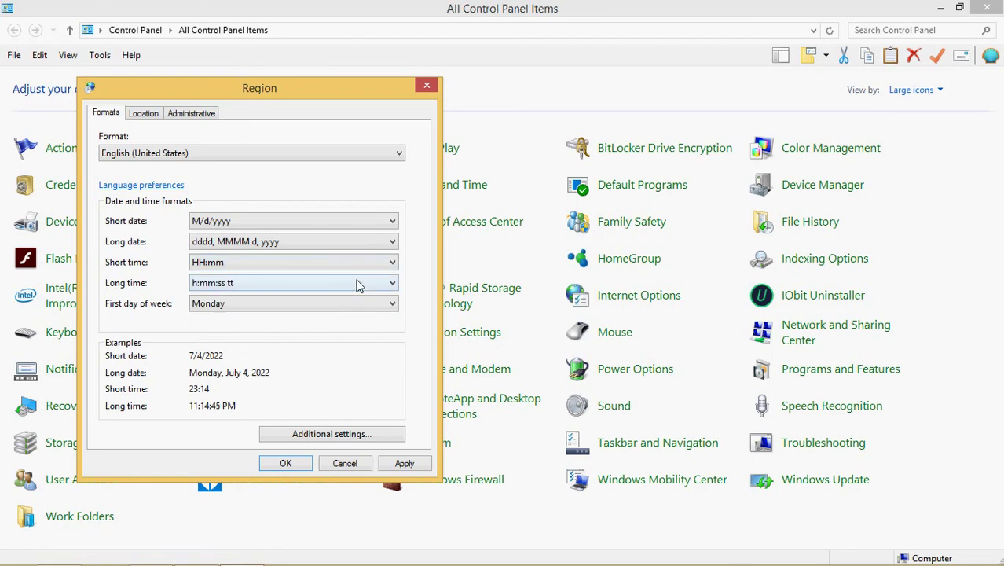
click(324, 297)
click(406, 465)
click(305, 469)
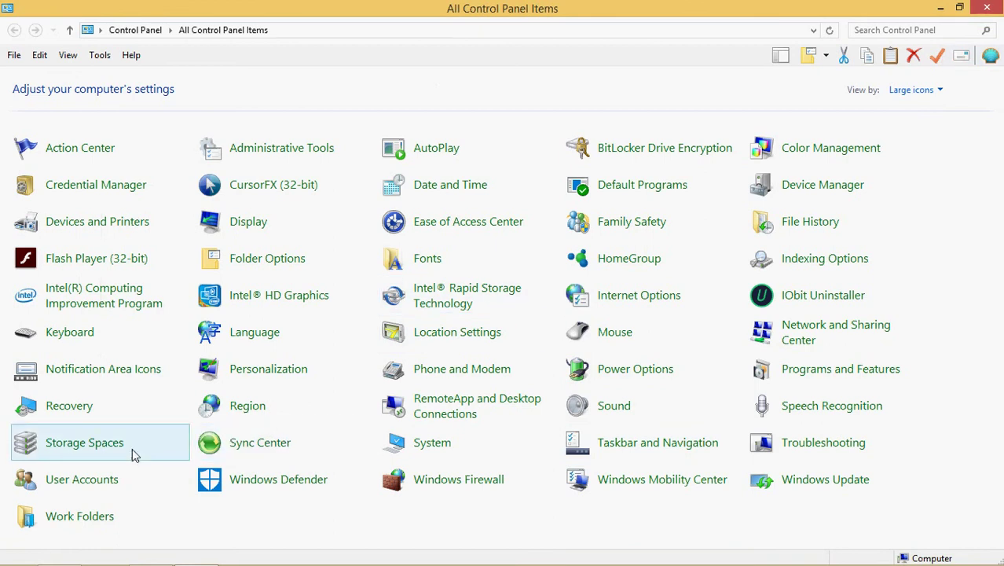
Switch to the ICT textbook PDF in Adobe Reader and go to the Region Formats figure on page 16.
mouse_move(4, 562)
click(151, 551)
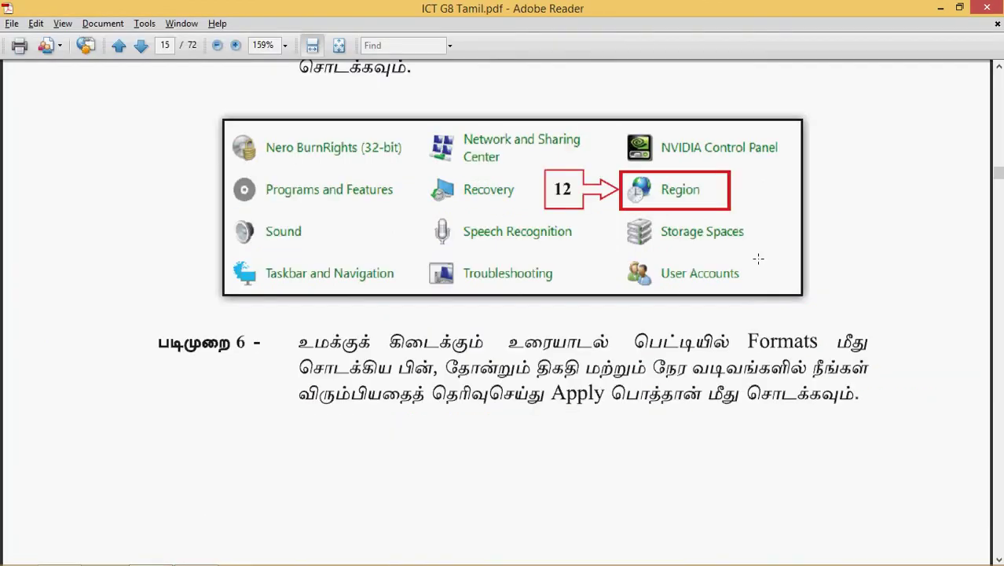
scroll(774, 237, down, 10)
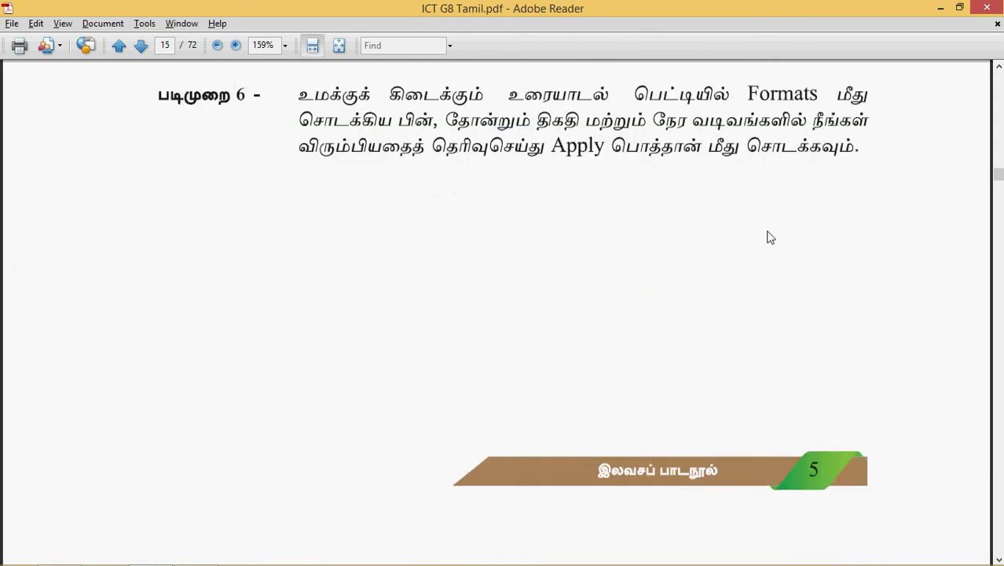
scroll(770, 238, down, 2)
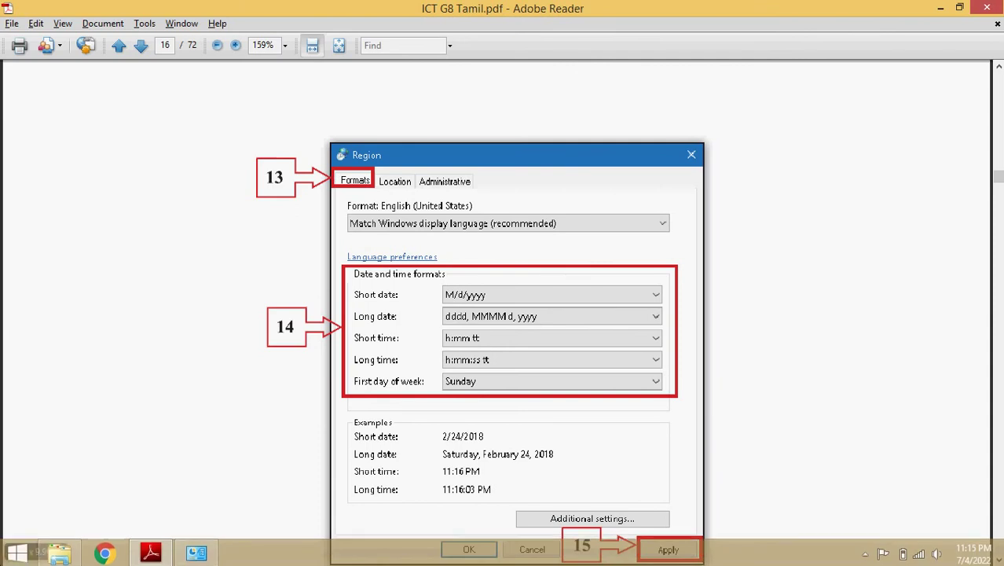
Open the Region settings over the textbook and place the dialog beside the Formats figure for comparison.
click(18, 551)
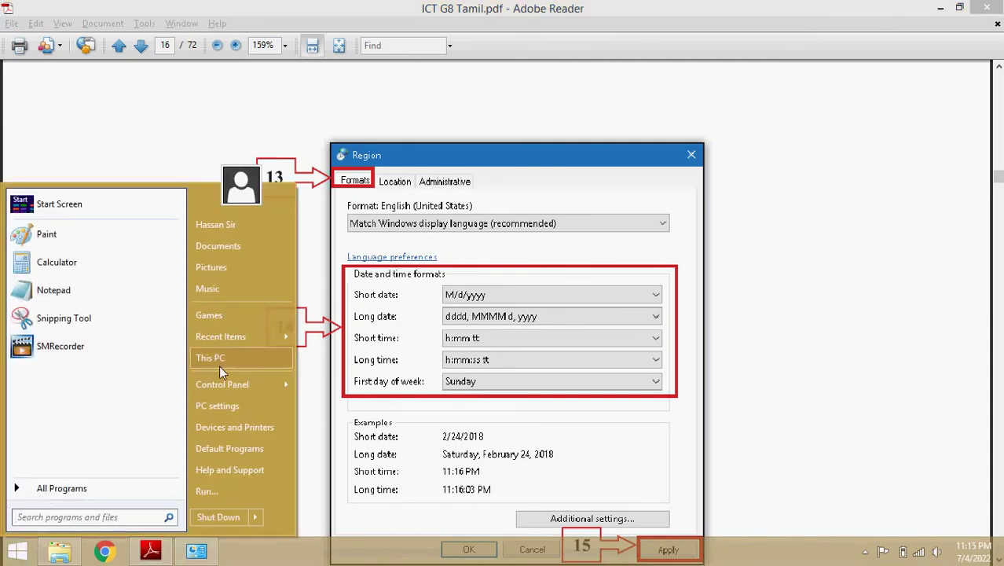
mouse_move(220, 390)
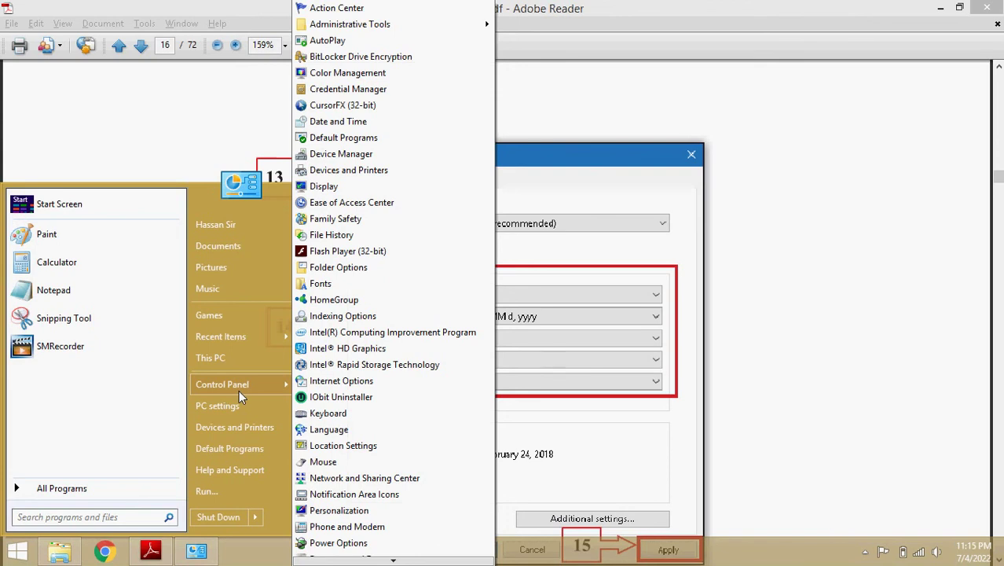
scroll(349, 377, down, 3)
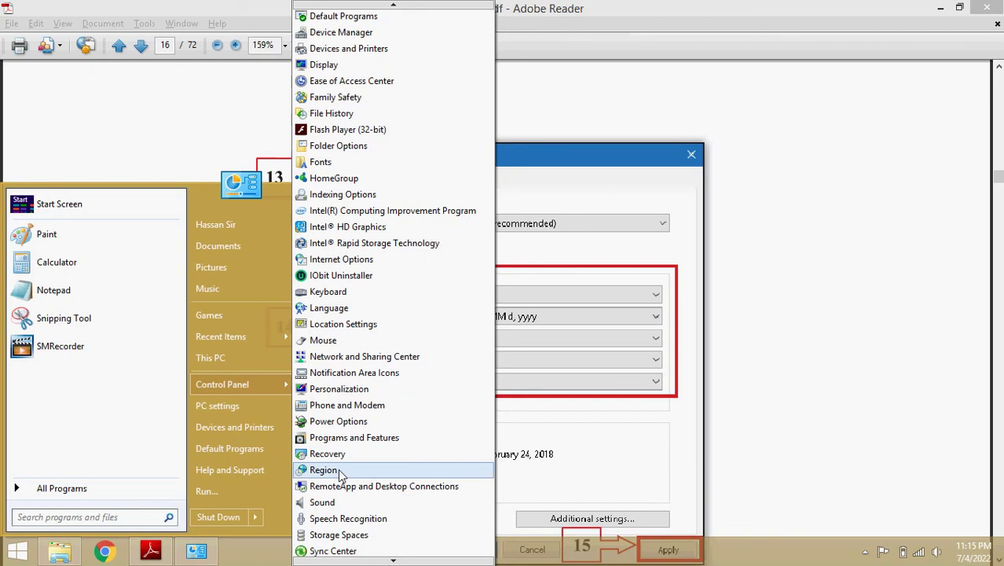
click(340, 470)
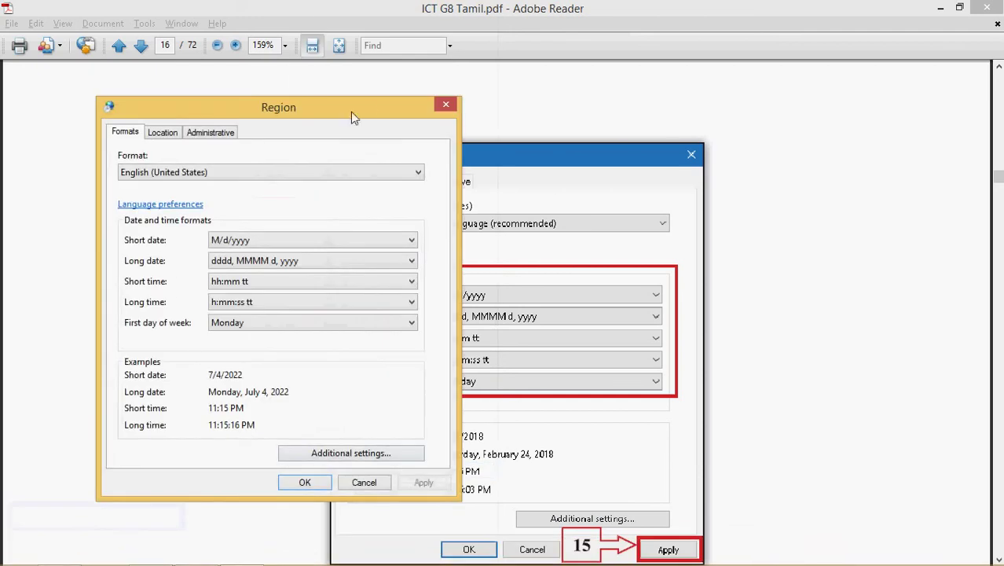
drag(353, 117, 954, 118)
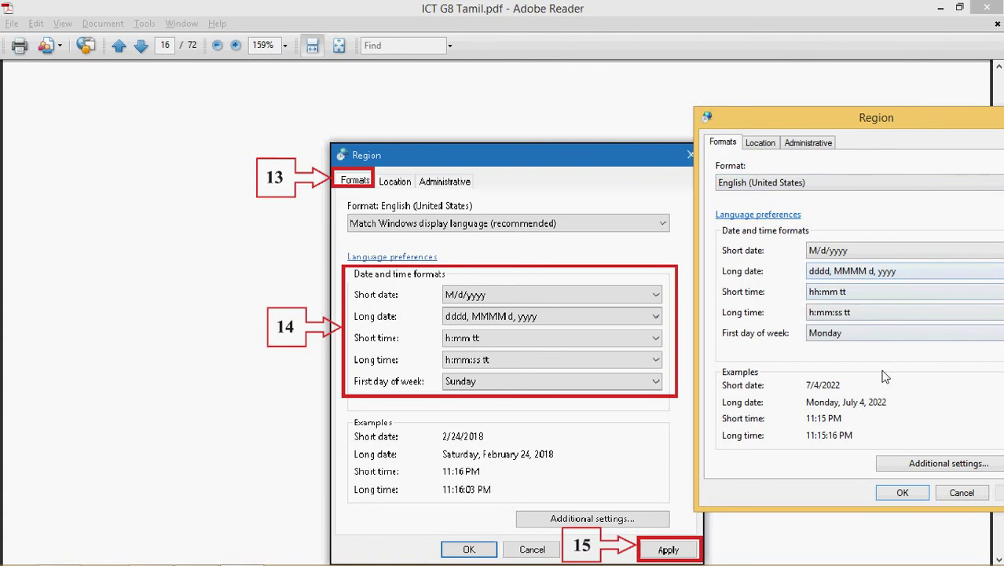
View the textbook's step 7 instructions, then bring the Region dialog back fully into view over the page.
click(571, 236)
scroll(571, 236, down, 5)
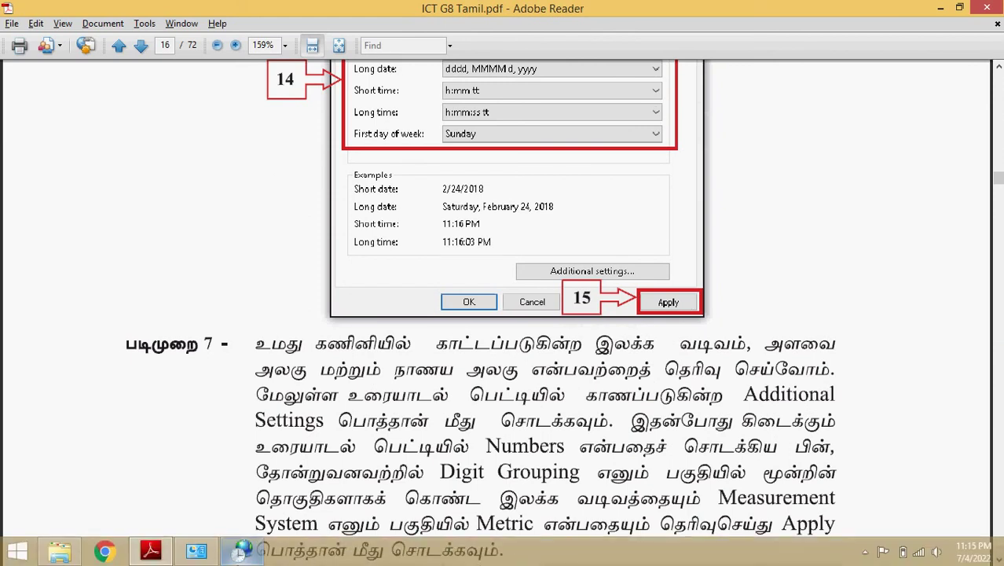
click(244, 550)
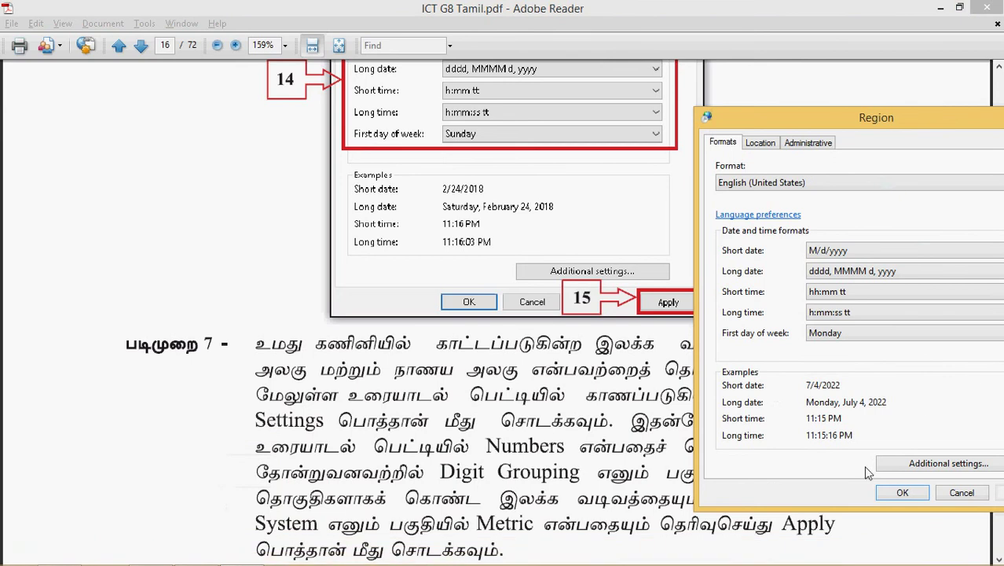
drag(894, 114, 608, 72)
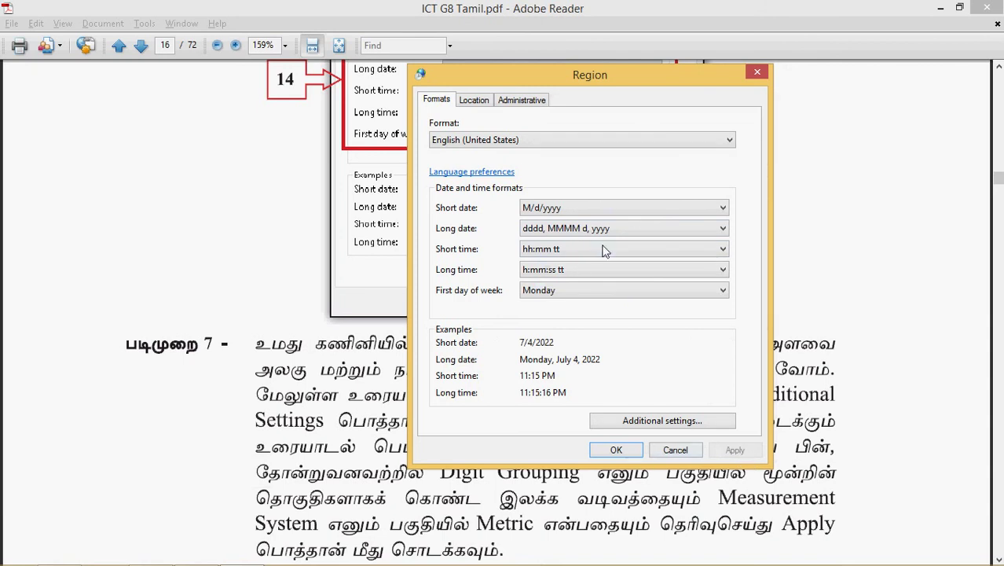
Try Sunday as the first day of the week, restore Monday, apply it, and close the Region dialog.
click(614, 292)
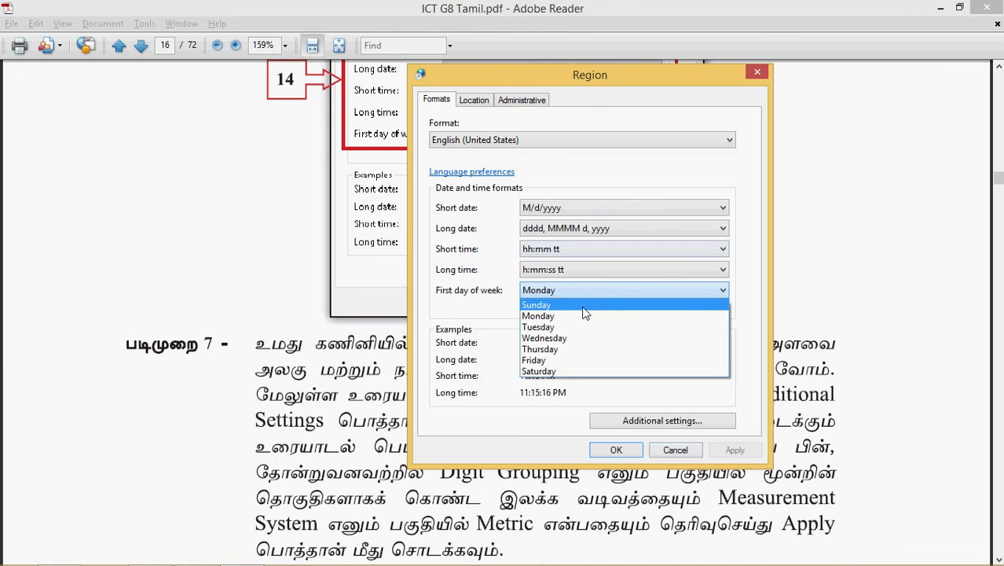
click(584, 300)
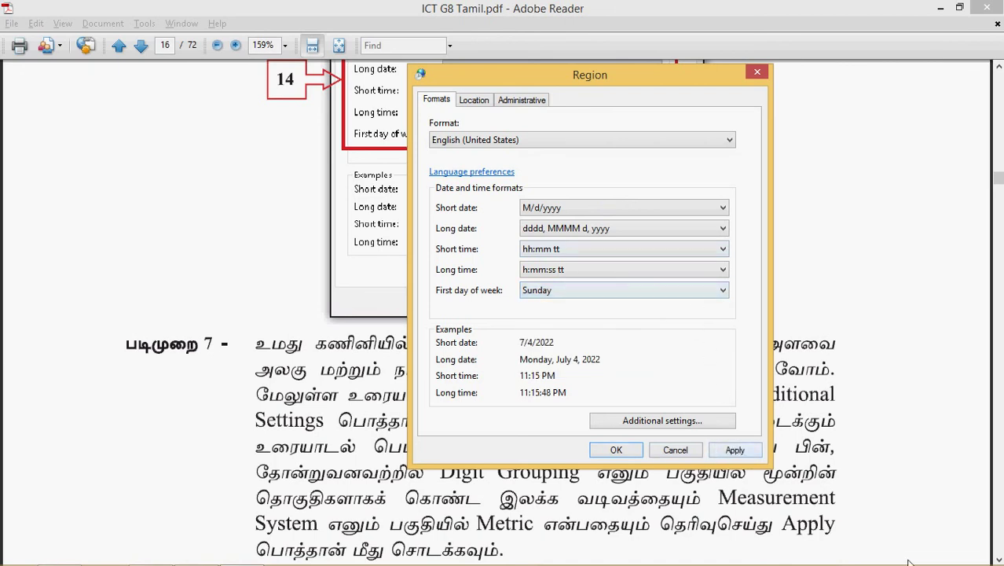
click(609, 290)
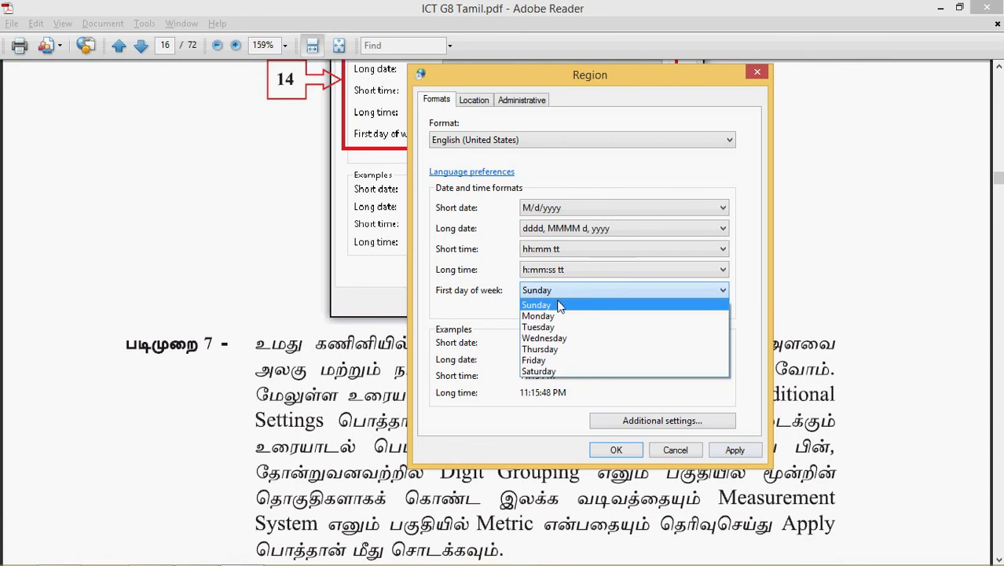
click(543, 315)
click(733, 454)
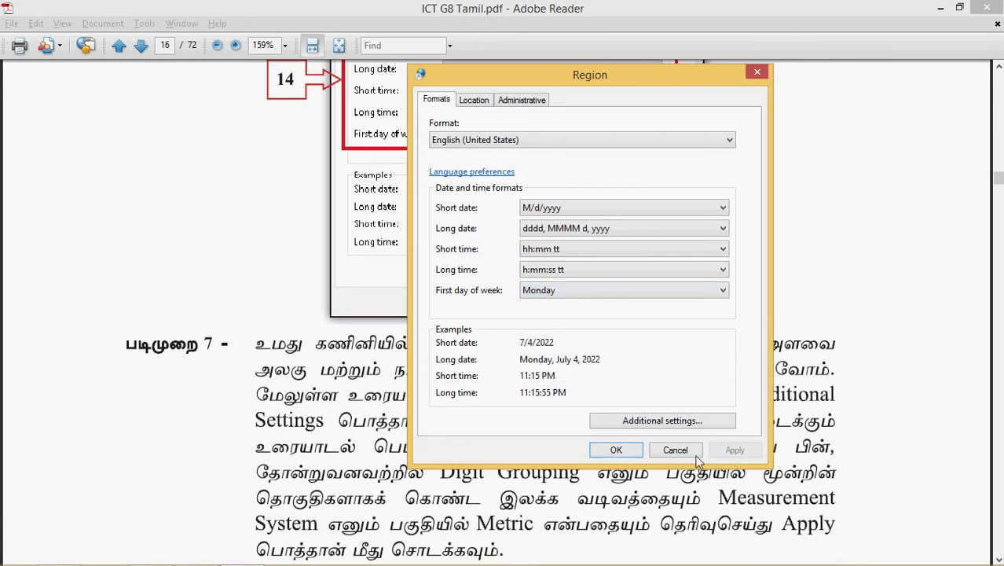
click(616, 449)
Read textbook step 7 and examine its figures for additional settings, digit grouping and measurement system.
scroll(574, 173, down, 3)
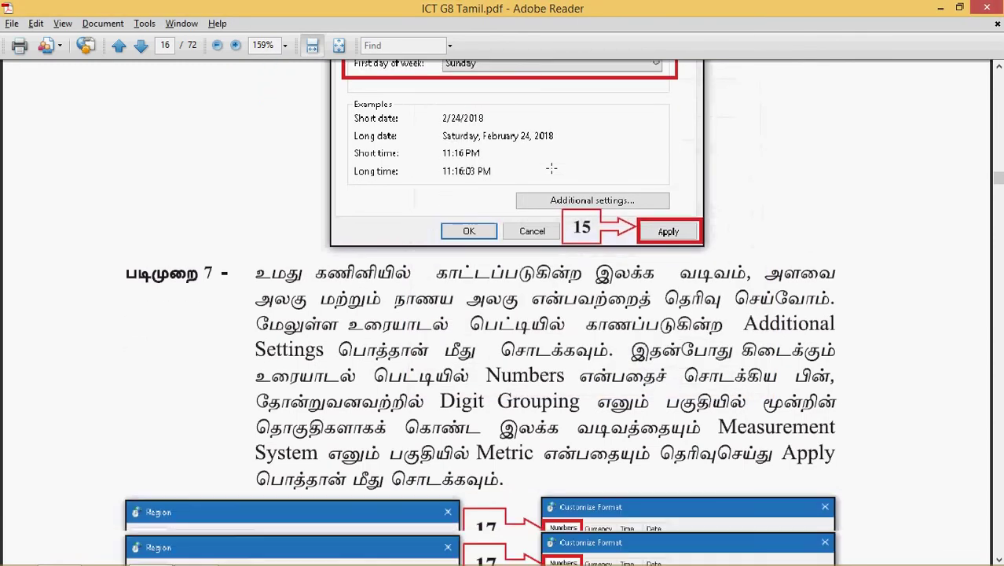
scroll(548, 166, down, 2)
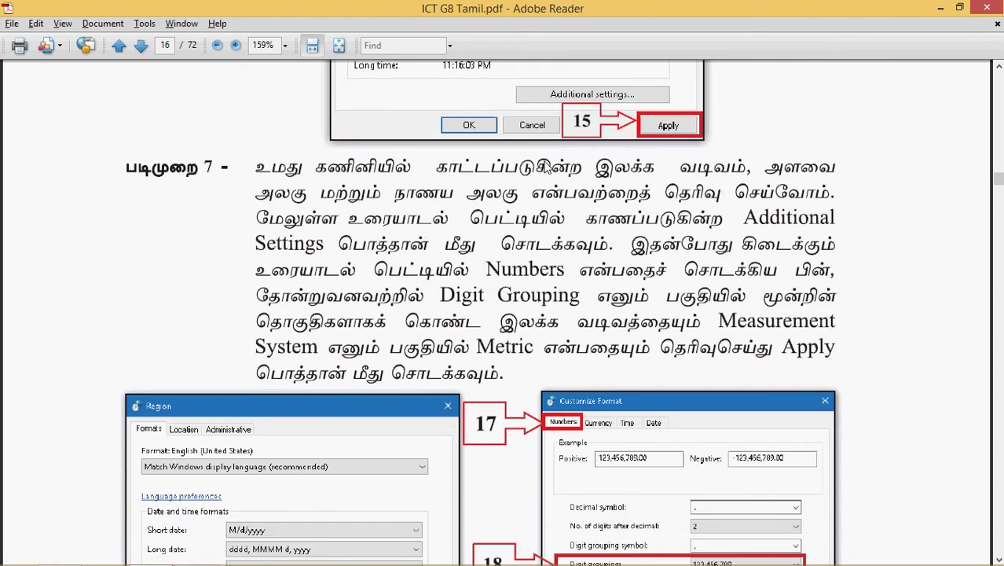
scroll(548, 166, down, 5)
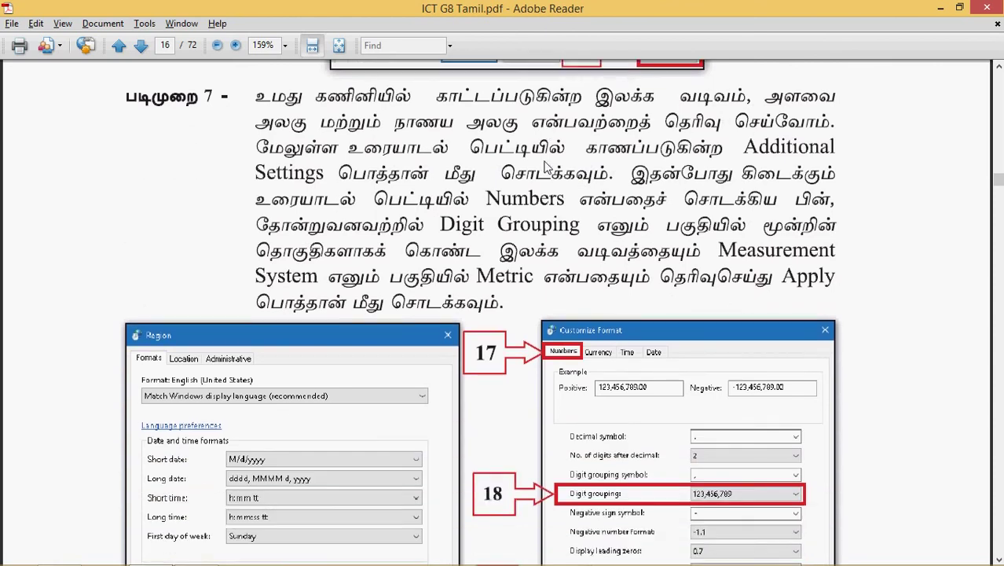
scroll(547, 166, down, 3)
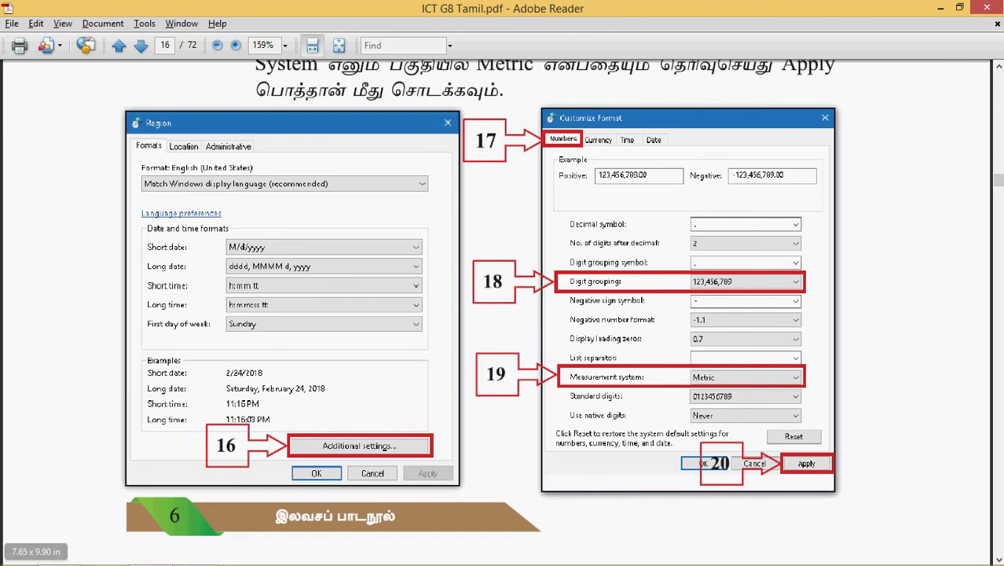
Close the Control Panel window, reopen the Region settings, and move the dialog clear of the Customize Format figure.
mouse_move(17, 559)
click(196, 550)
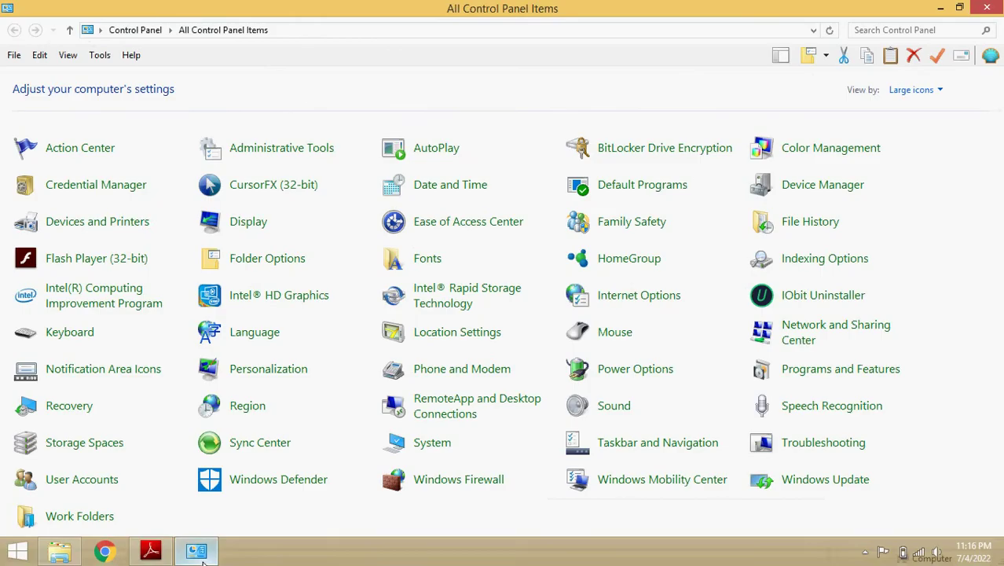
click(988, 7)
key(super)
mouse_move(219, 382)
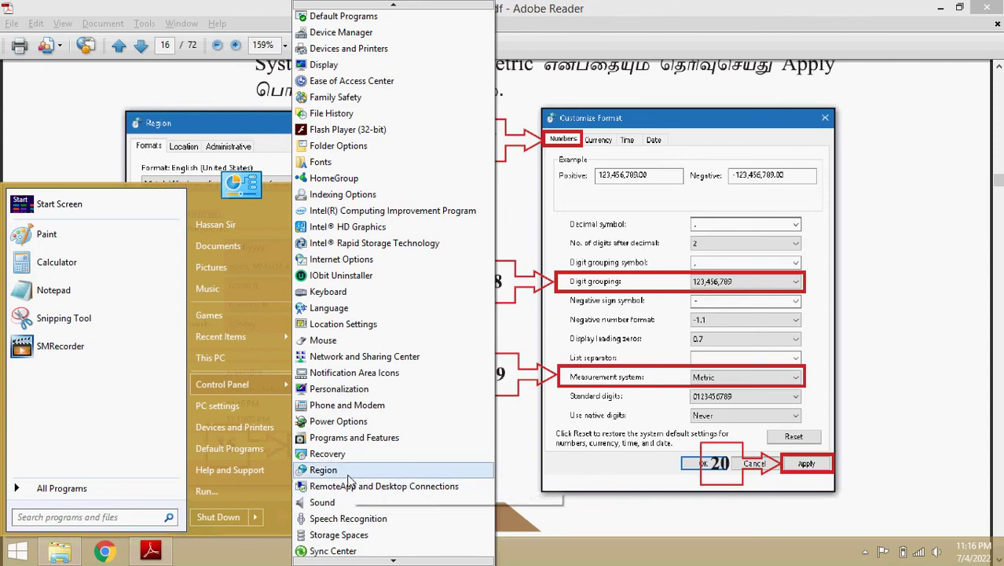
click(323, 470)
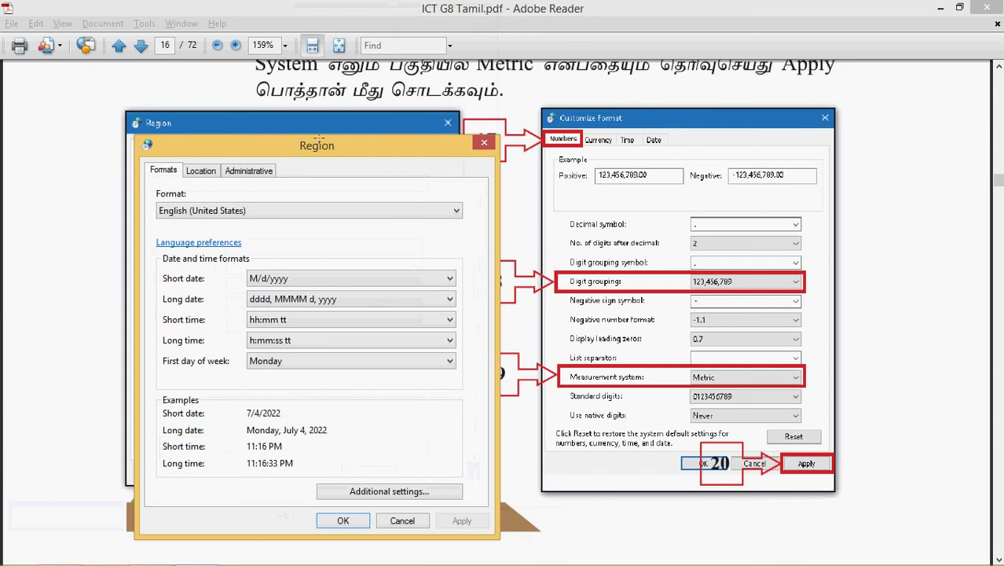
mouse_move(292, 147)
mouse_down()
mouse_move(169, 20)
mouse_move(202, 18)
mouse_up()
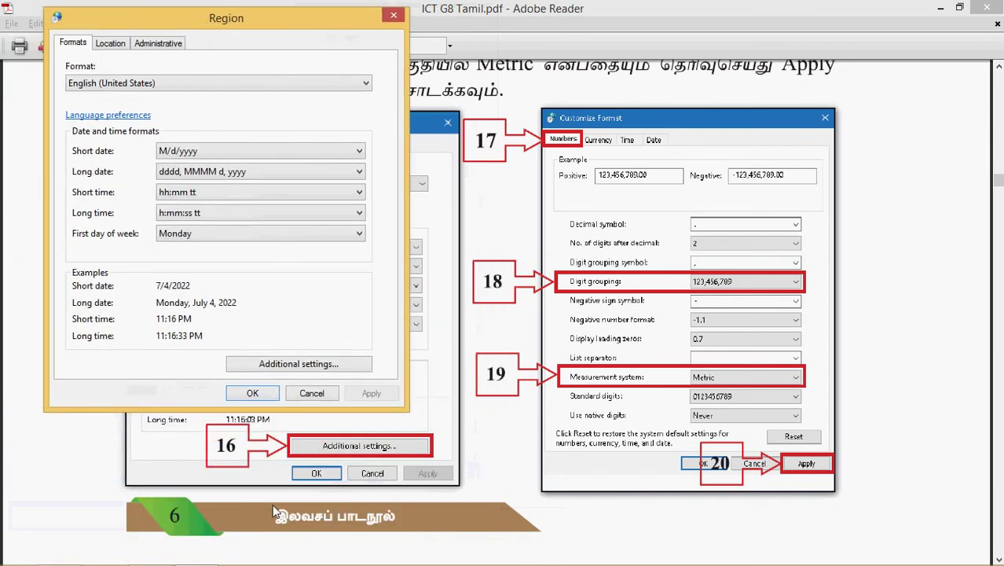
Open Region's additional settings and examine the digit grouping and measurement system options for numbers.
click(327, 369)
drag(322, 76, 319, 22)
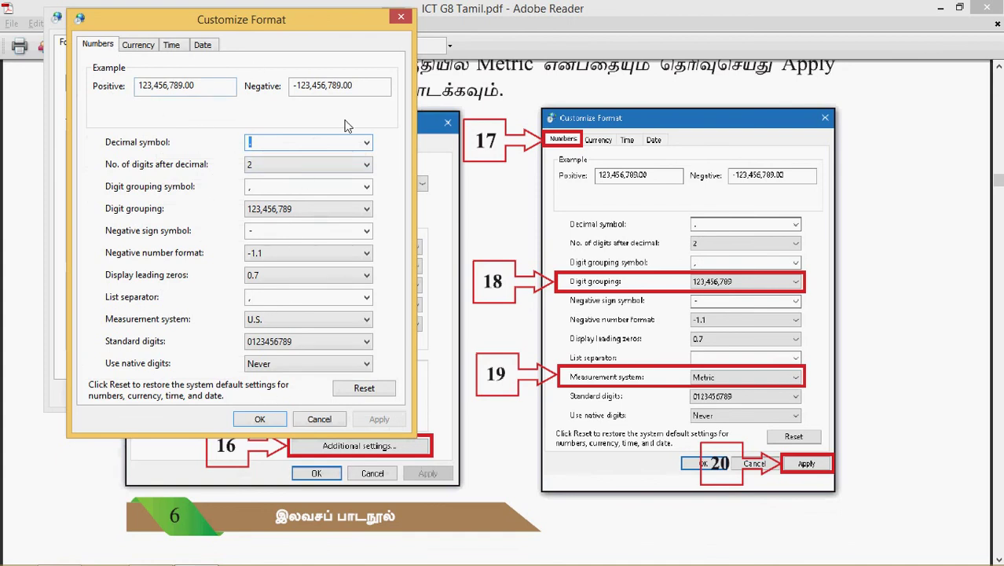
click(278, 146)
click(356, 211)
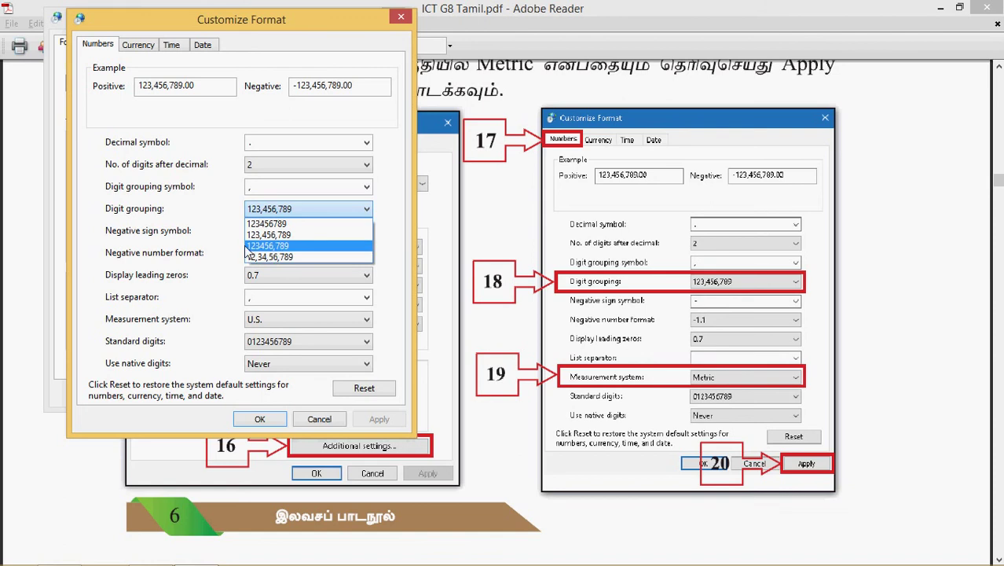
click(199, 206)
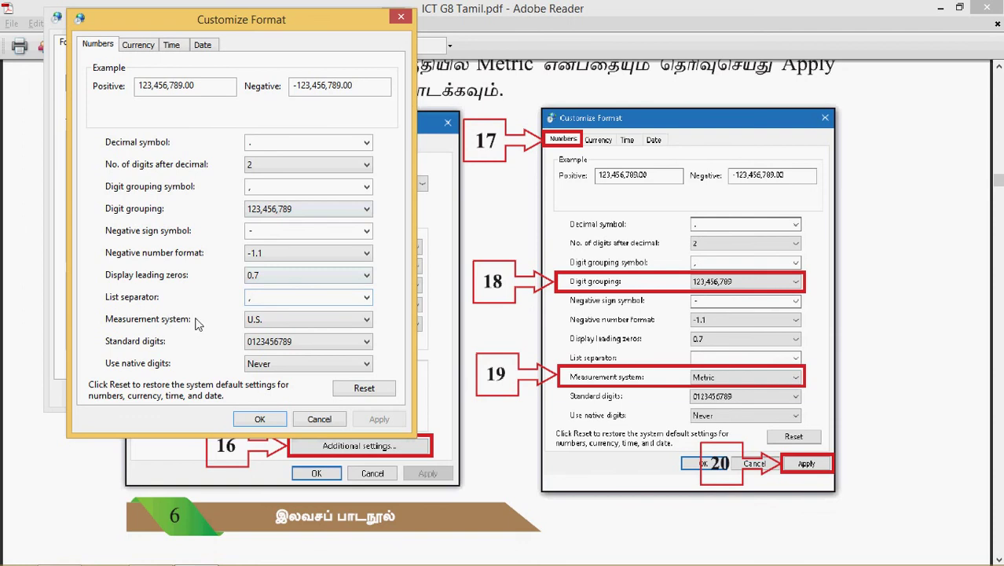
click(367, 320)
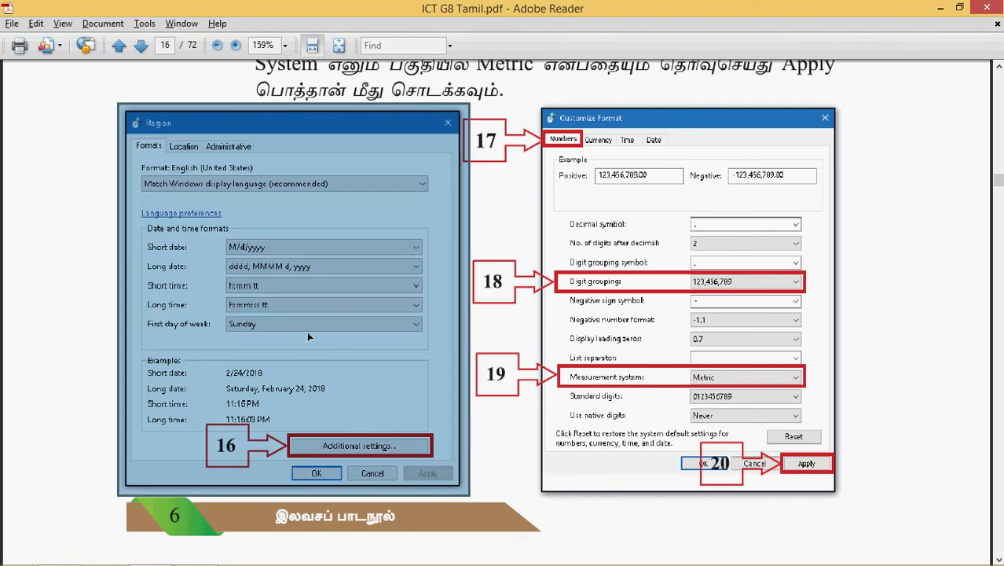
Go to textbook step 8 on page 17 and view the currency symbol instructions and figure.
scroll(307, 331, down, 2)
scroll(308, 337, down, 6)
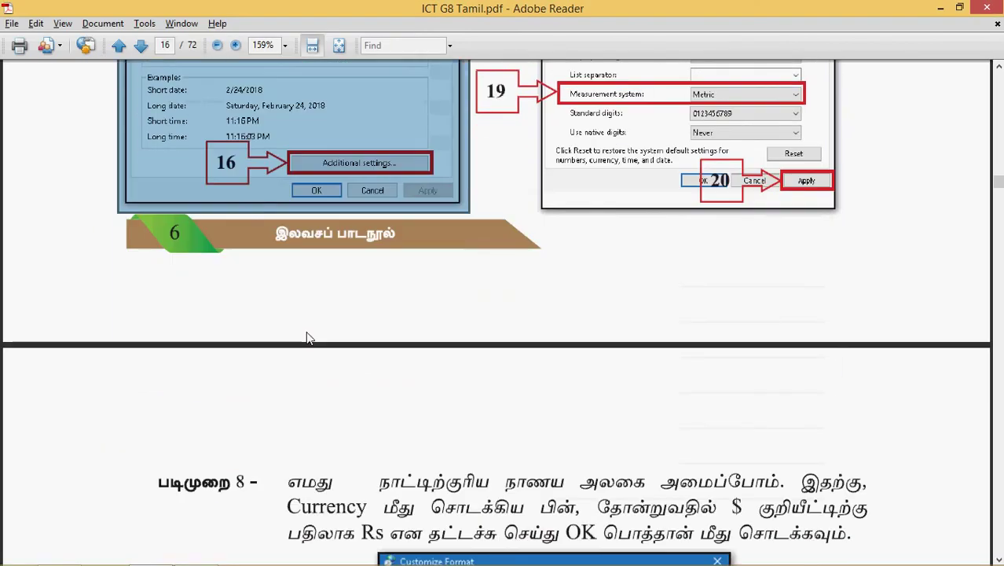
scroll(306, 338, down, 8)
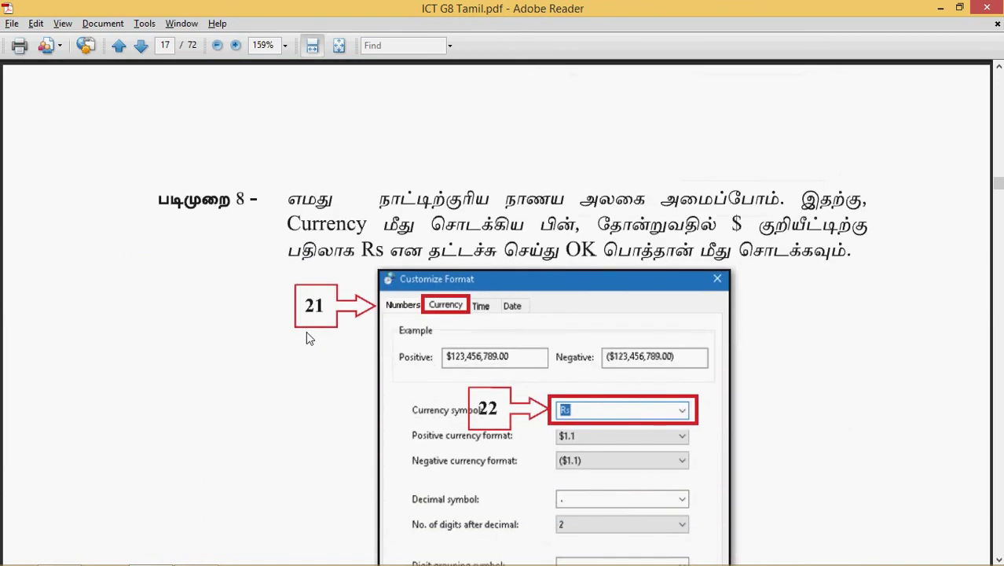
Bring the Customize Format dialog in front of the textbook's step 8 figure and show its currency settings with the positive example.
scroll(307, 333, down, 3)
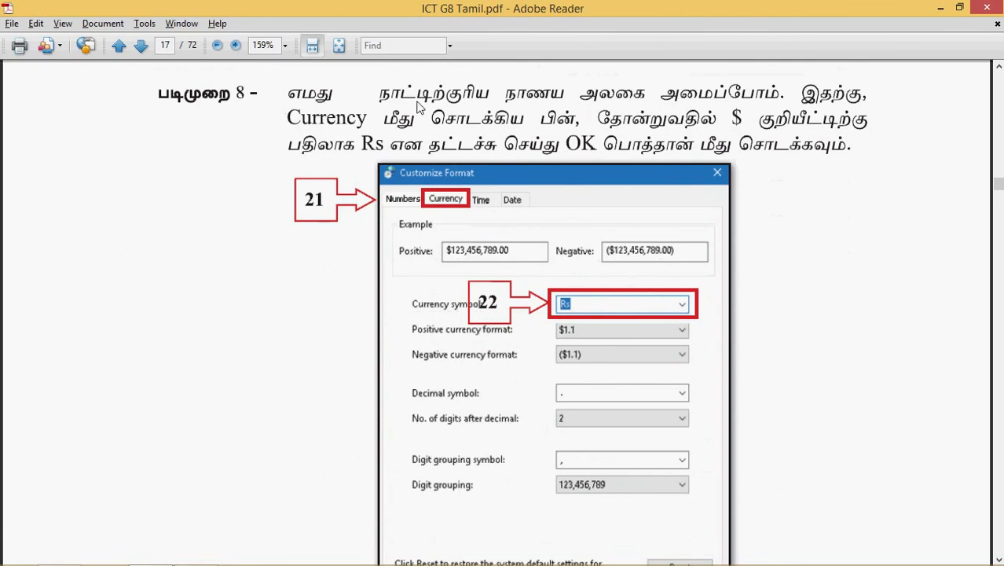
mouse_move(304, 559)
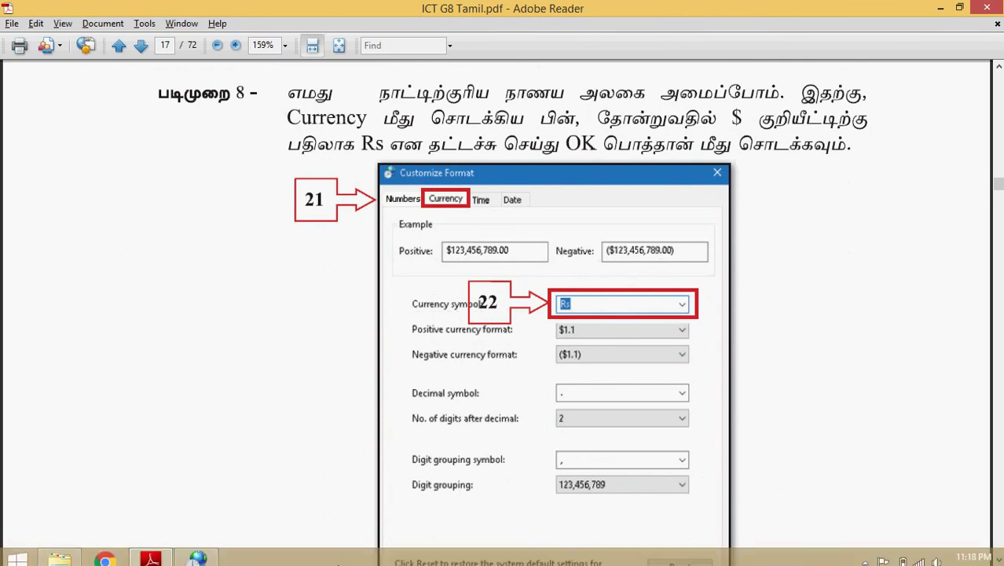
click(197, 550)
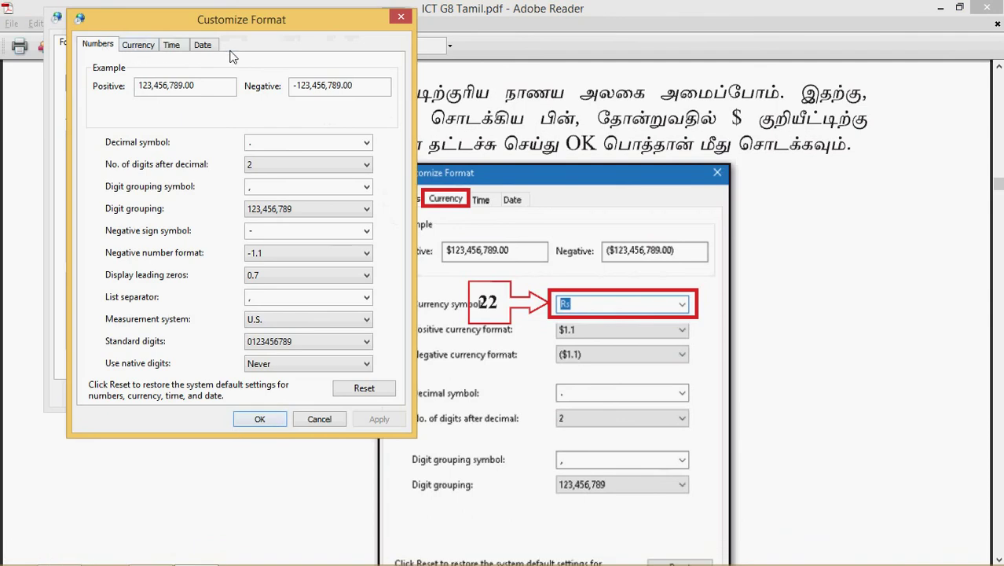
click(138, 46)
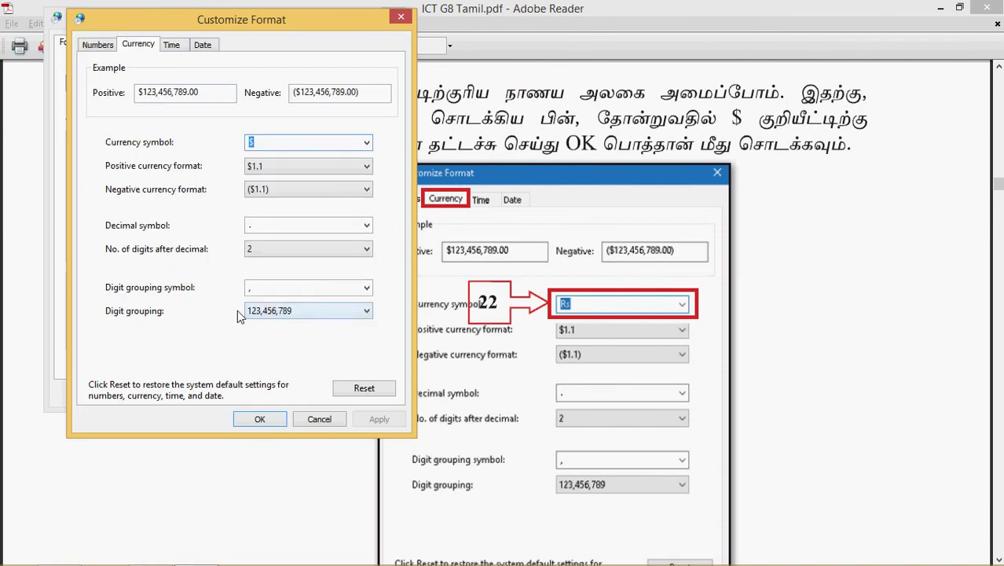
double_click(142, 94)
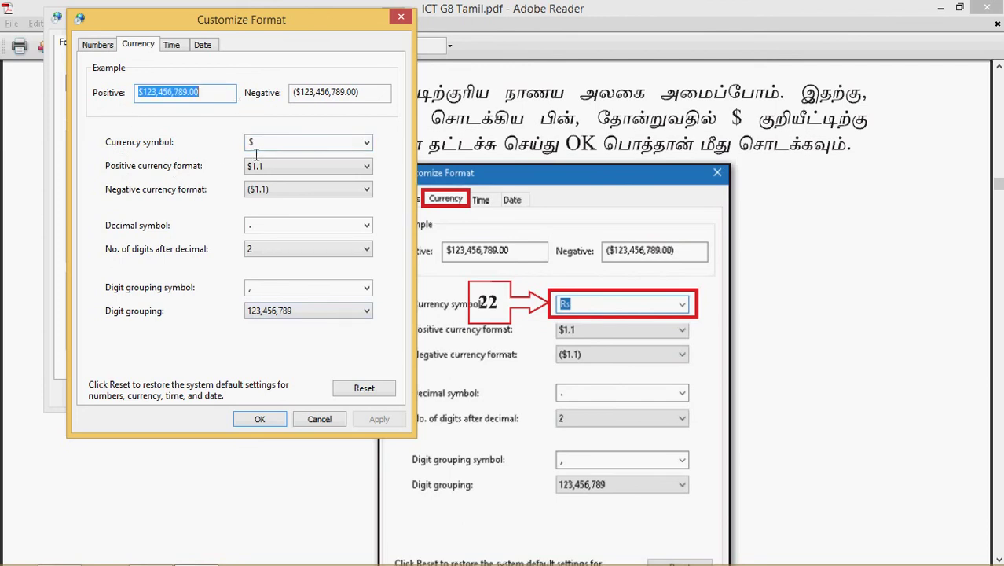
Check the available currency symbols, replace the currency symbol with Rs, and apply the change.
double_click(310, 149)
click(367, 145)
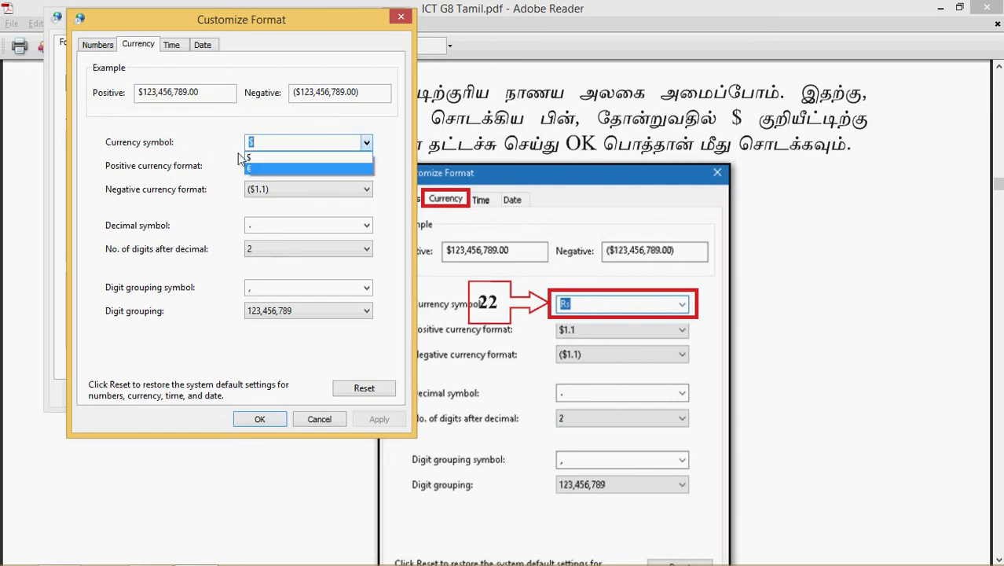
click(262, 144)
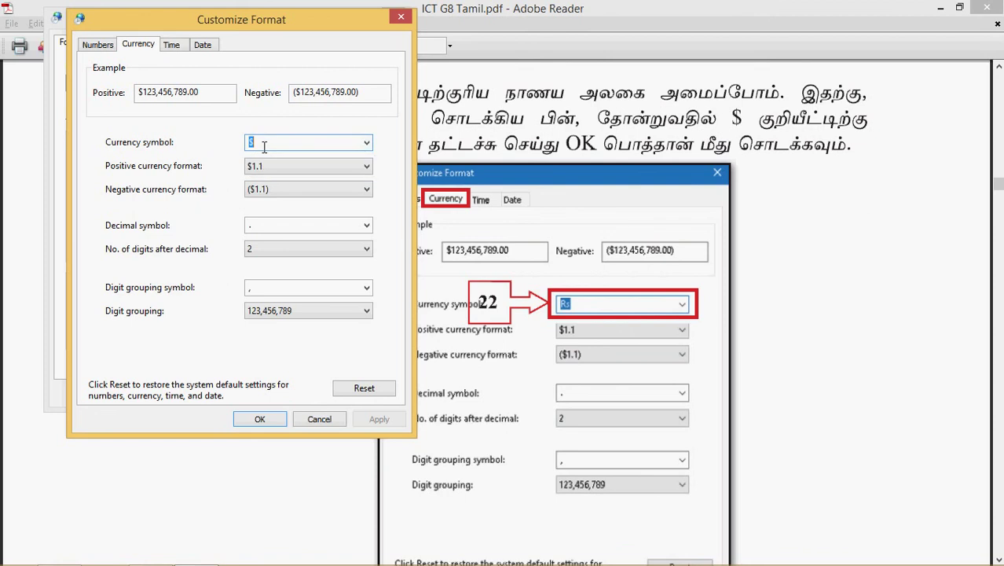
key(BackSpace)
text(Rs)
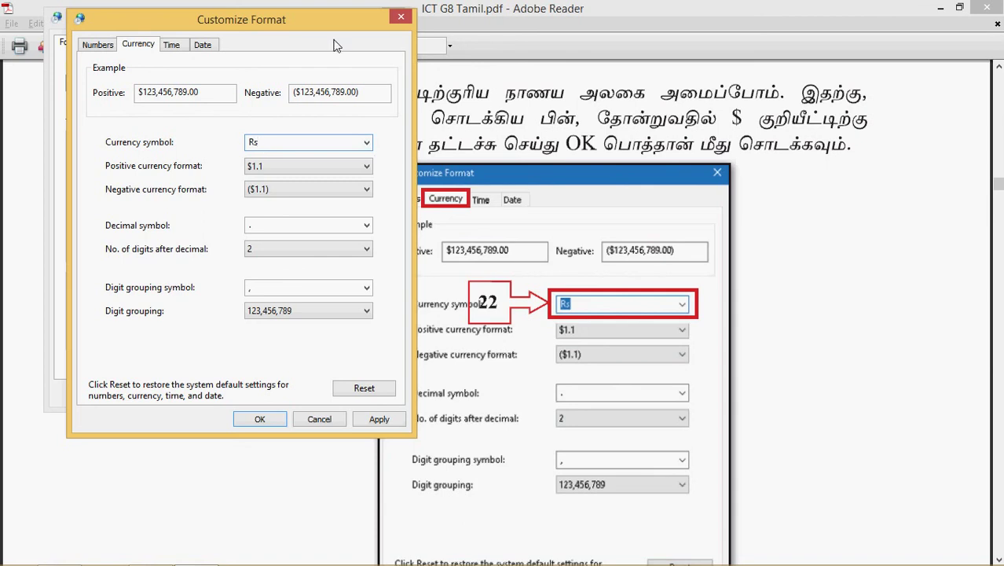
click(384, 414)
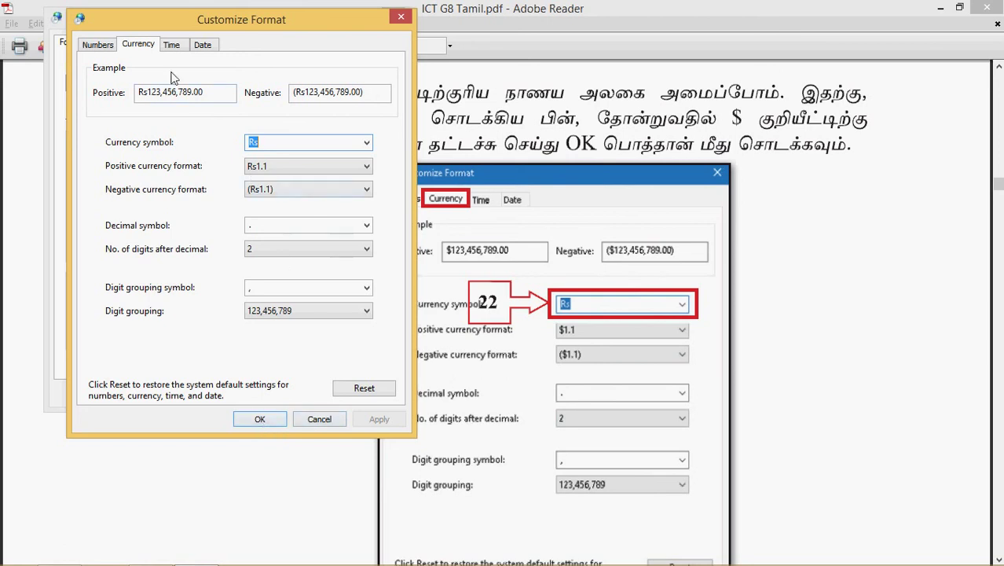
Show the time format settings in the Customize Format dialog.
click(173, 45)
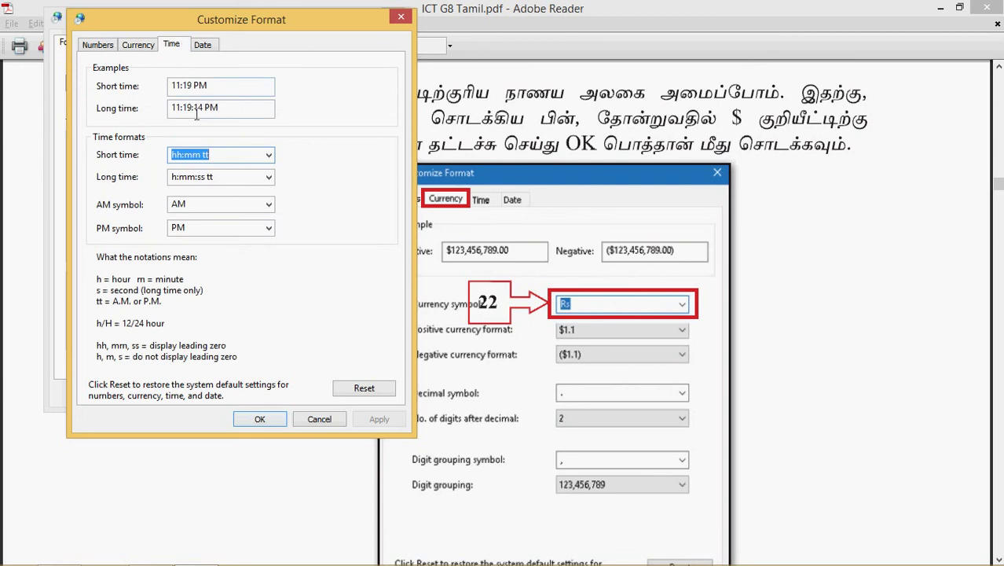